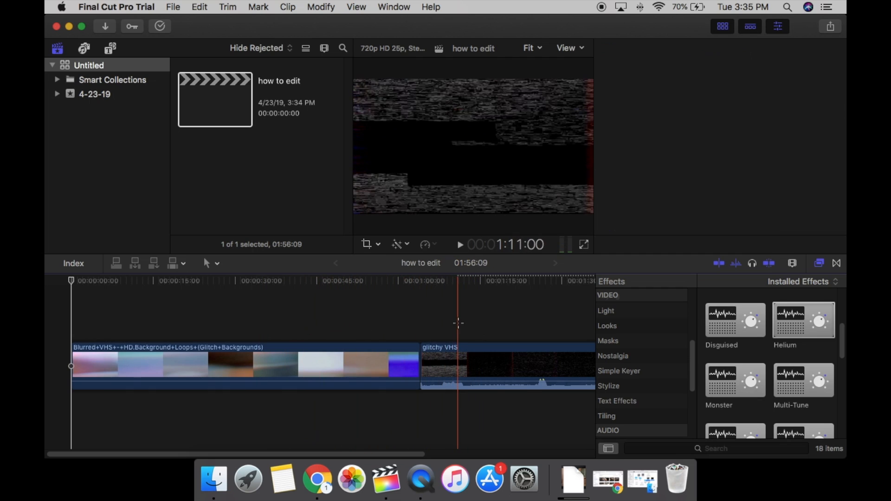
- Stack the glitchy VHS clip above the blurred background clip at the timeline's start and play it from the beginning
{"action": "left_click_drag", "start_coordinate": [495, 361], "coordinate": [122, 306]}
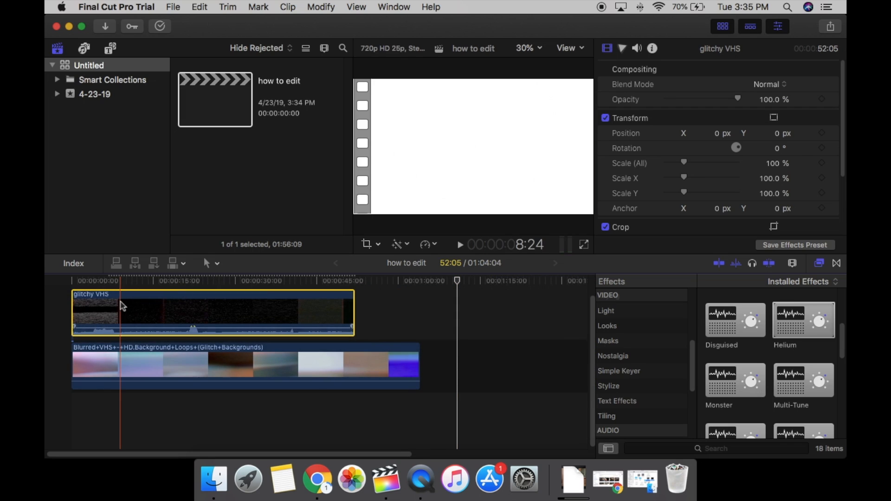
{"action": "left_click", "coordinate": [97, 302]}
{"action": "key", "text": "space"}
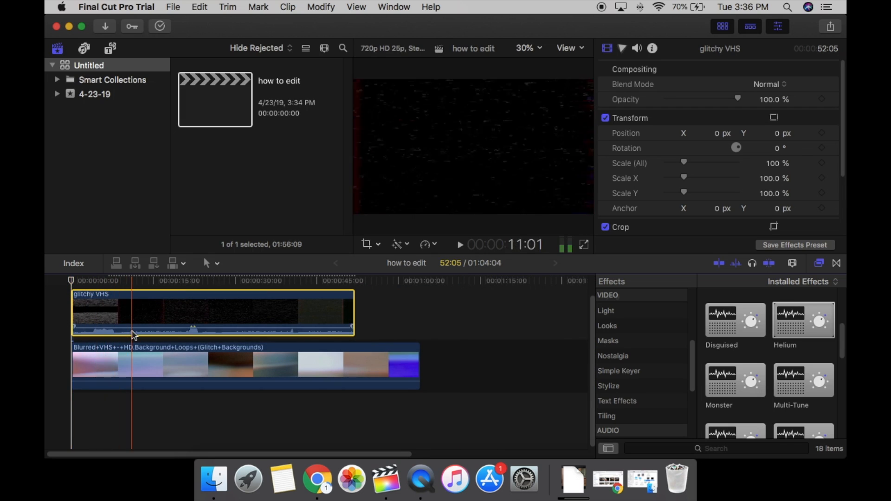
{"action": "left_click", "coordinate": [74, 283]}
{"action": "key", "text": "space"}
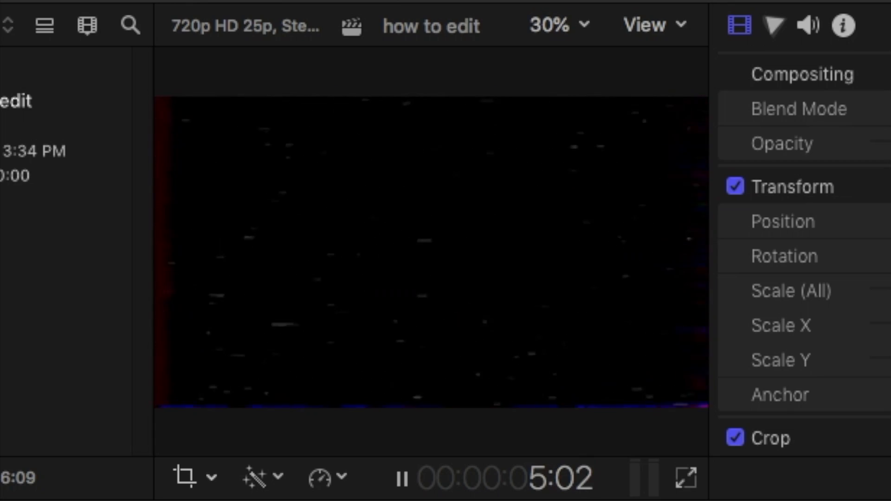
{"action": "key", "text": "space"}
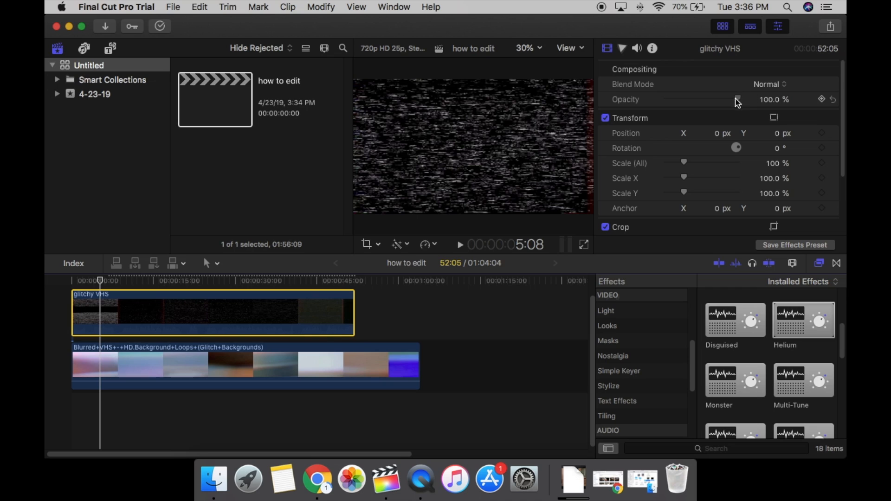
- Lower the glitchy VHS clip's opacity to 42.15% and play back the blended footage
{"action": "left_click_drag", "start_coordinate": [740, 98], "coordinate": [703, 107]}
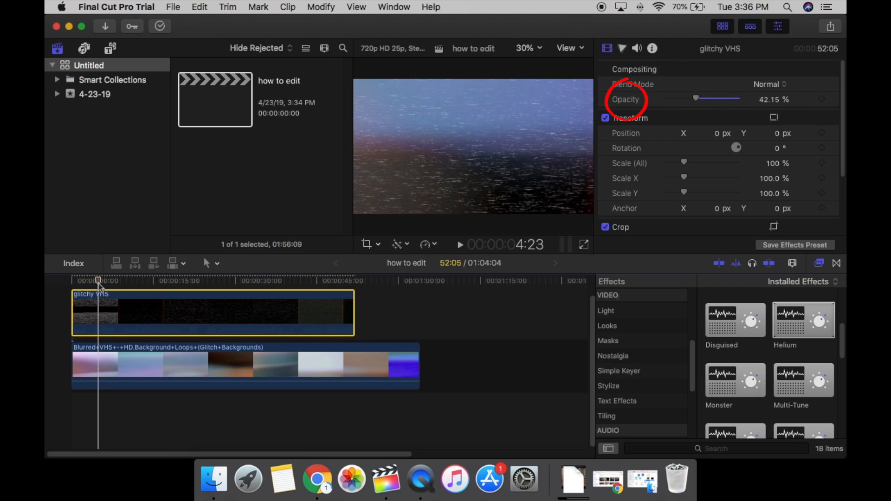
{"action": "key", "text": "space"}
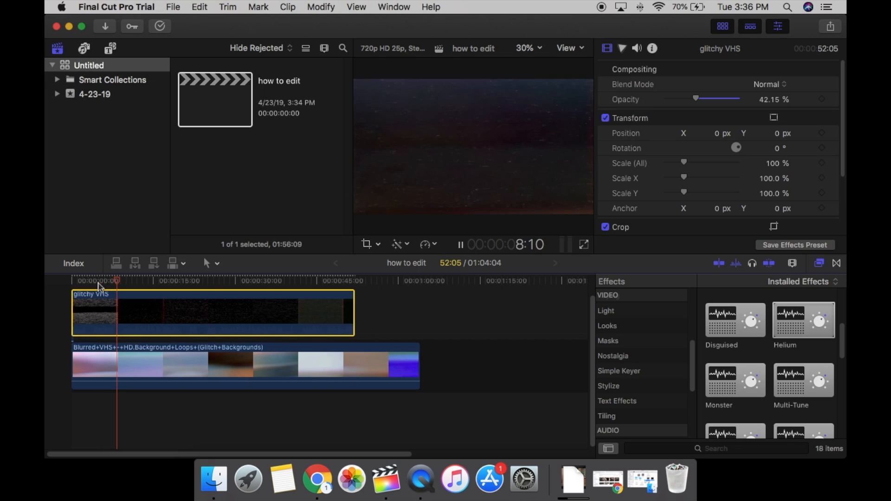
{"action": "key", "text": "space"}
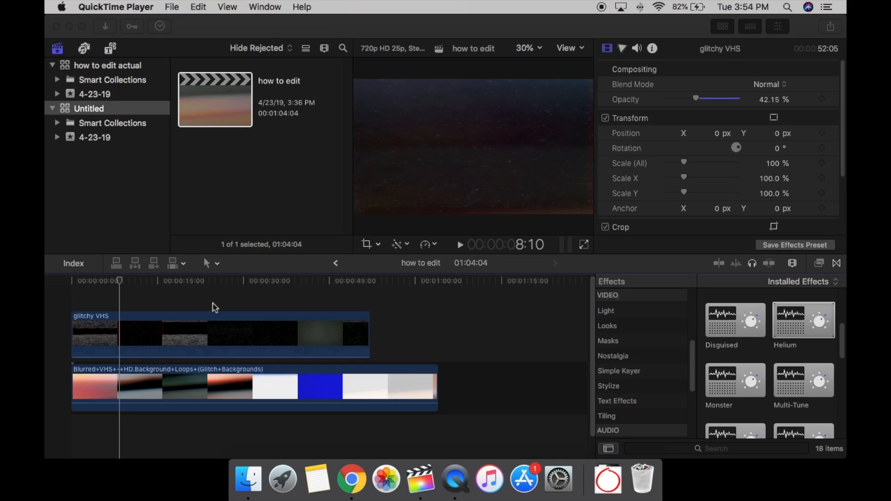
- Add a Basic Title from the installed titles above the glitchy VHS clip, near the timeline's beginning
{"action": "left_click", "coordinate": [110, 48]}
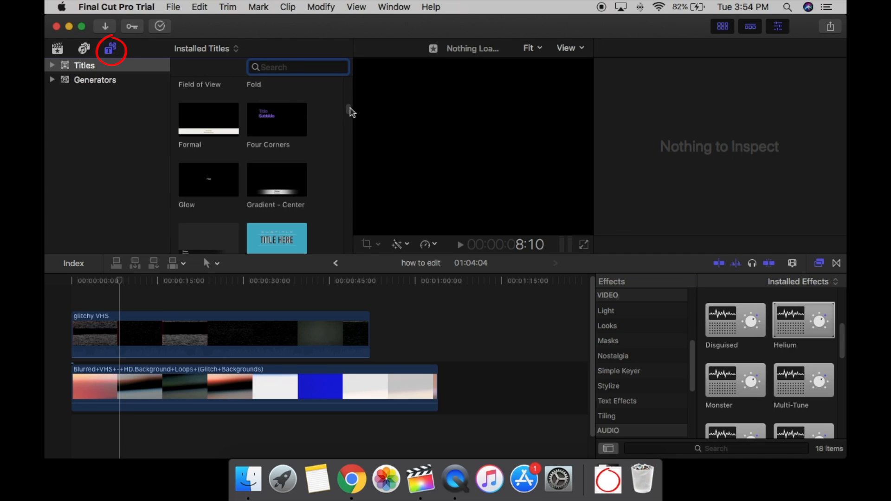
{"action": "mouse_move", "coordinate": [353, 112]}
{"action": "left_mouse_down"}
{"action": "mouse_move", "coordinate": [349, 86]}
{"action": "mouse_move", "coordinate": [344, 103]}
{"action": "mouse_move", "coordinate": [349, 97]}
{"action": "left_mouse_up"}
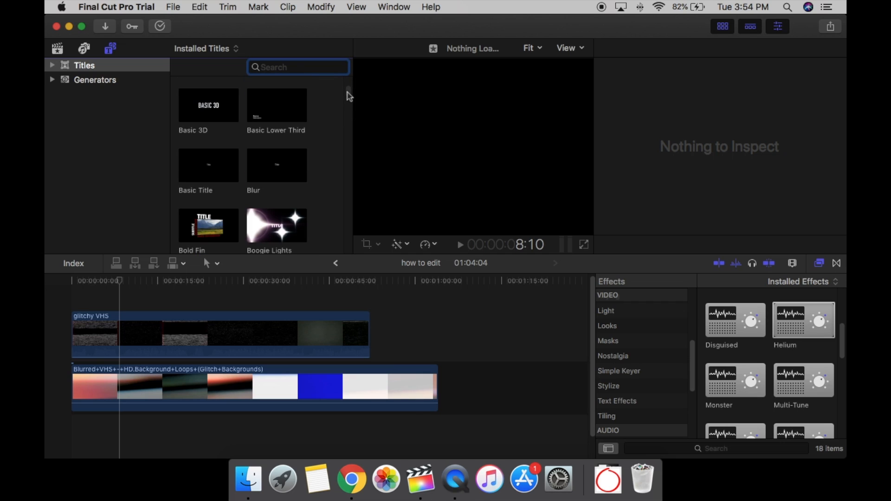
{"action": "left_click", "coordinate": [221, 167]}
{"action": "left_click_drag", "start_coordinate": [222, 165], "coordinate": [74, 295]}
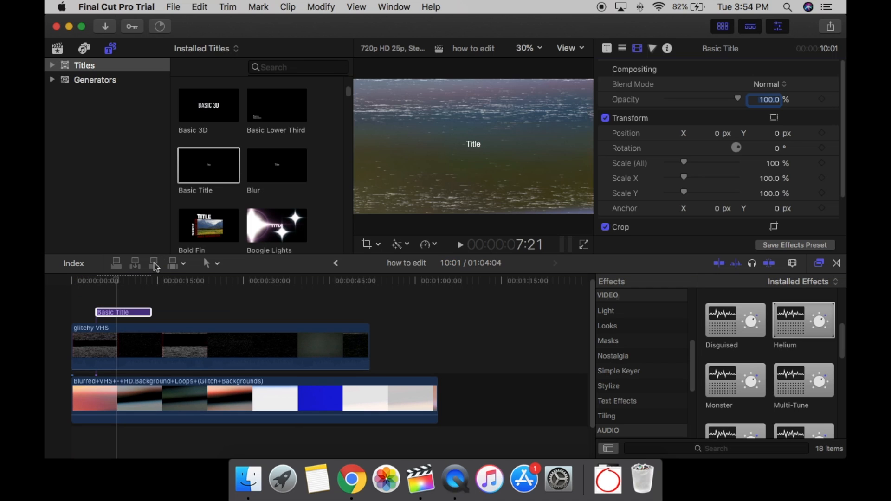
- Replace the Basic Title's placeholder text with "unusuallyeric"
{"action": "left_click", "coordinate": [127, 314]}
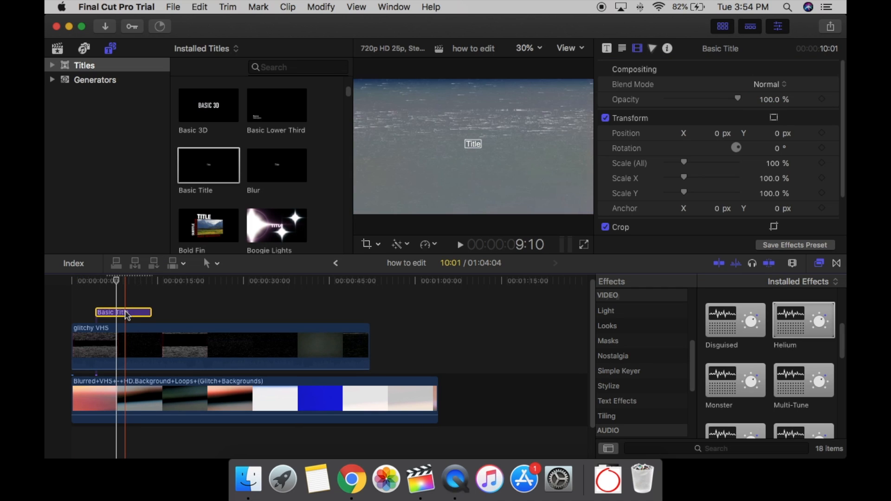
{"action": "double_click", "coordinate": [127, 313]}
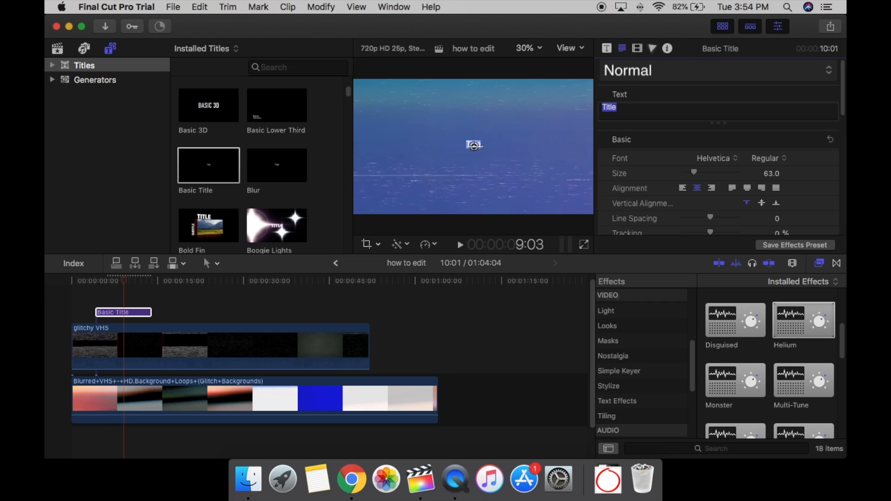
{"action": "type", "text": "unusuallyeric"}
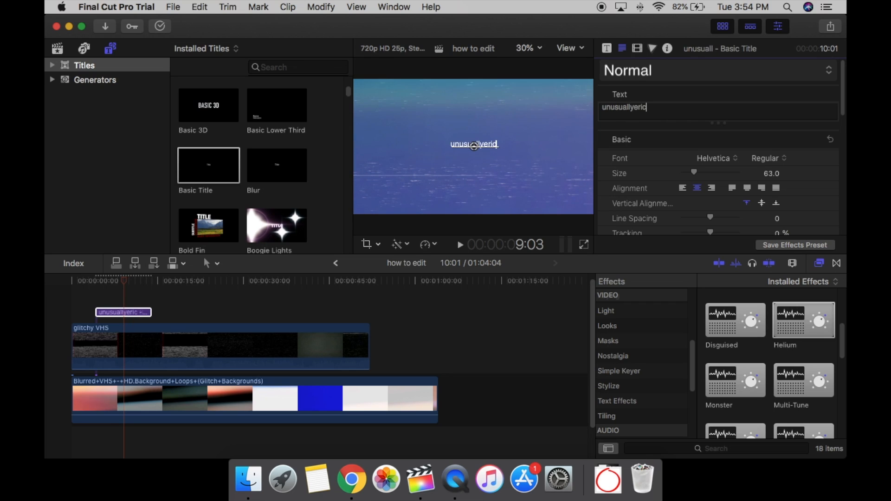
- Set the title text's font to Helvetica Neue Italic and its size to 152
{"action": "left_click", "coordinate": [665, 119]}
{"action": "left_click", "coordinate": [715, 159]}
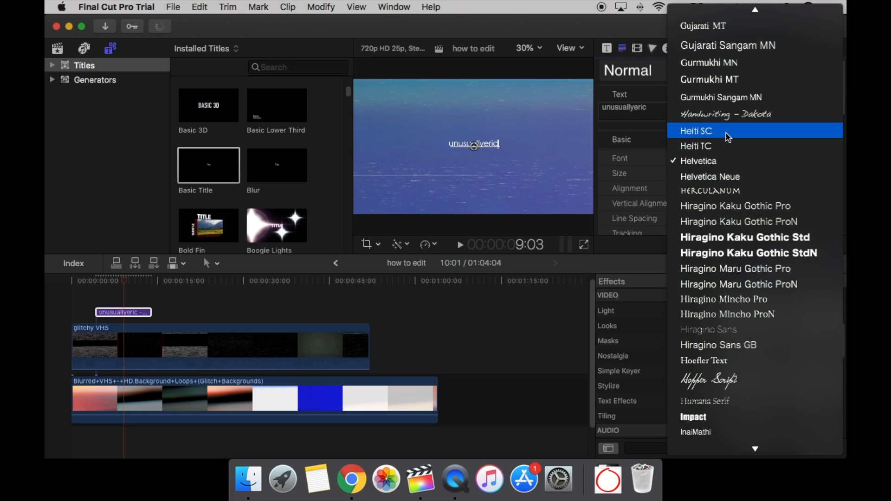
{"action": "left_click", "coordinate": [727, 177]}
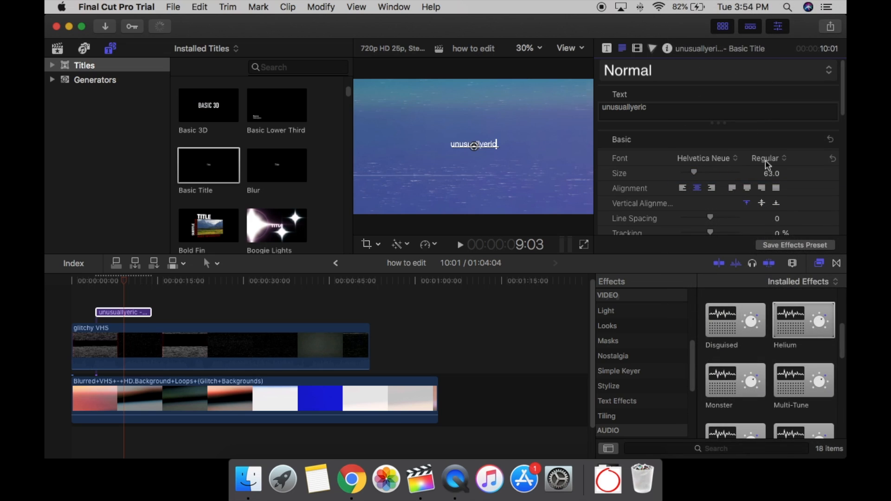
{"action": "left_click", "coordinate": [764, 159]}
{"action": "left_click", "coordinate": [767, 175]}
{"action": "left_click_drag", "start_coordinate": [474, 145], "coordinate": [473, 149]}
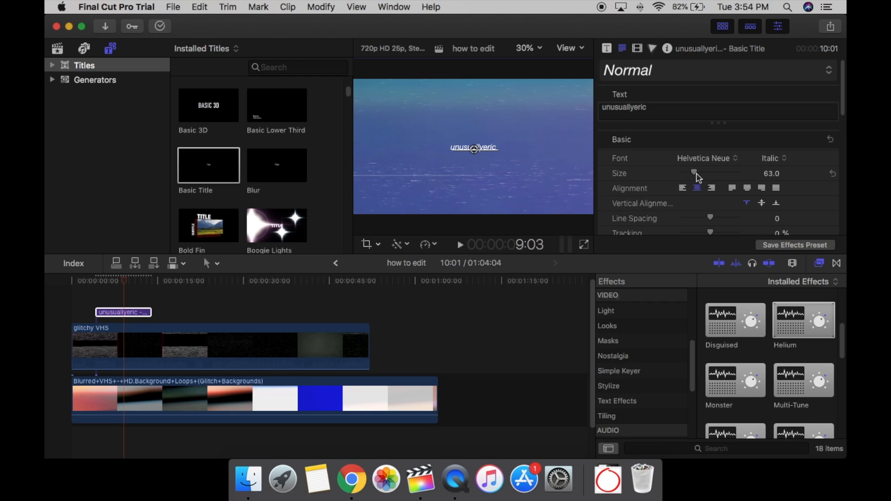
{"action": "left_click_drag", "start_coordinate": [695, 176], "coordinate": [715, 178]}
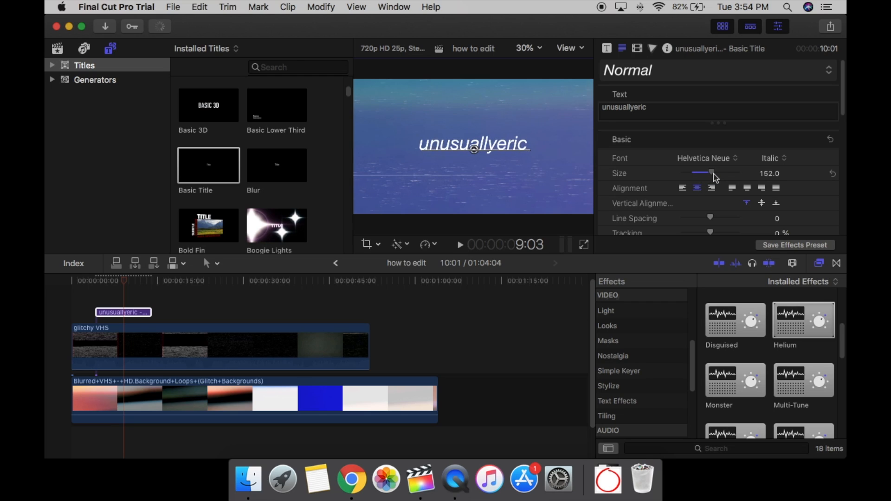
- Enable the title's drop shadow with opacity 85.92%, blur 2.29 and distance 17
{"action": "scroll", "coordinate": [652, 160], "scroll_direction": "down", "scroll_amount": 3}
{"action": "scroll", "coordinate": [652, 160], "scroll_direction": "down", "scroll_amount": 10}
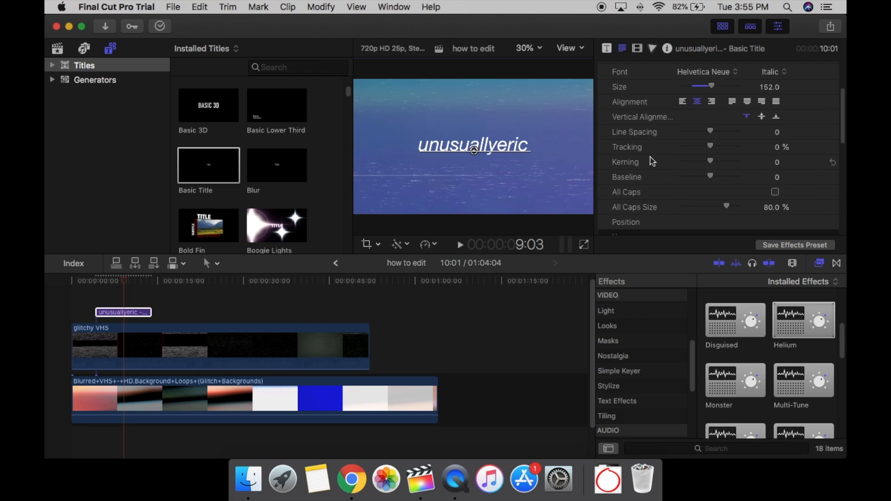
{"action": "scroll", "coordinate": [654, 157], "scroll_direction": "down", "scroll_amount": 8}
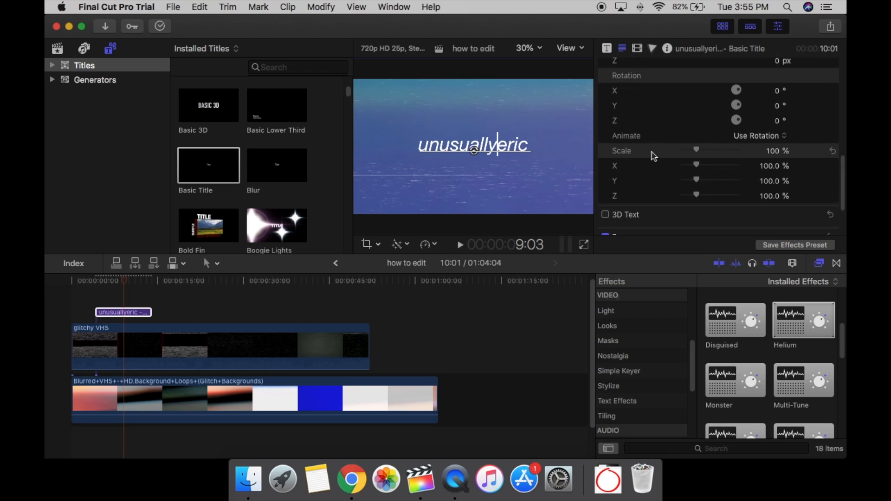
{"action": "scroll", "coordinate": [653, 155], "scroll_direction": "down", "scroll_amount": 1}
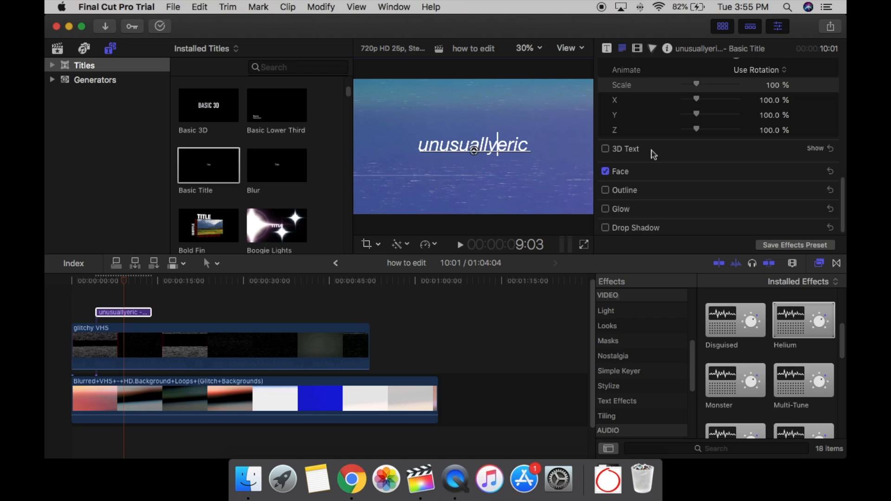
{"action": "left_click", "coordinate": [816, 171]}
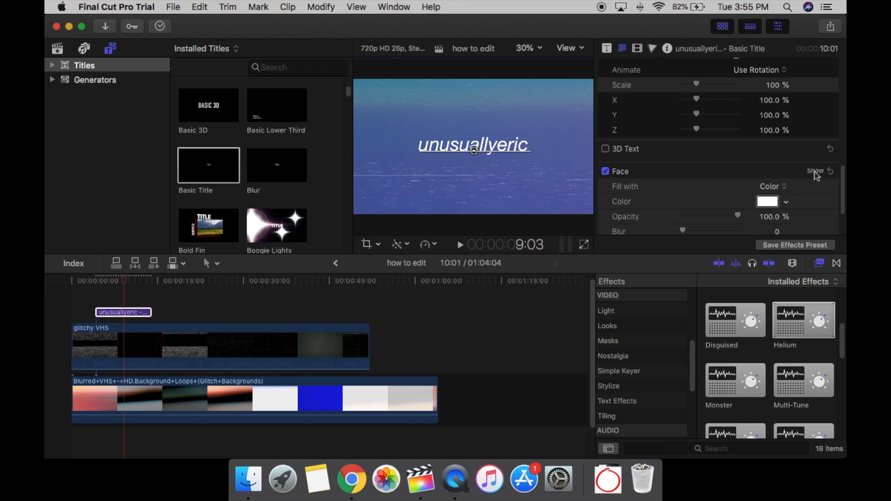
{"action": "left_click", "coordinate": [816, 171]}
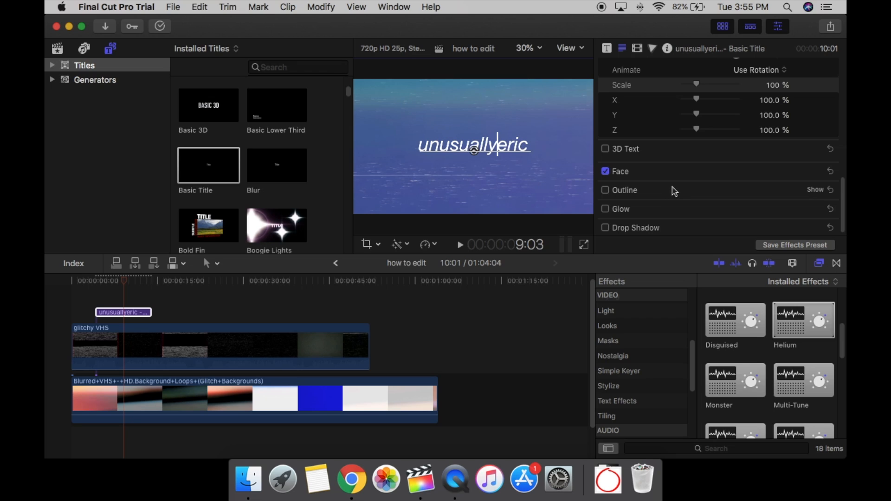
{"action": "left_click", "coordinate": [813, 227]}
{"action": "scroll", "coordinate": [729, 211], "scroll_direction": "down", "scroll_amount": 5}
{"action": "left_click", "coordinate": [606, 139]}
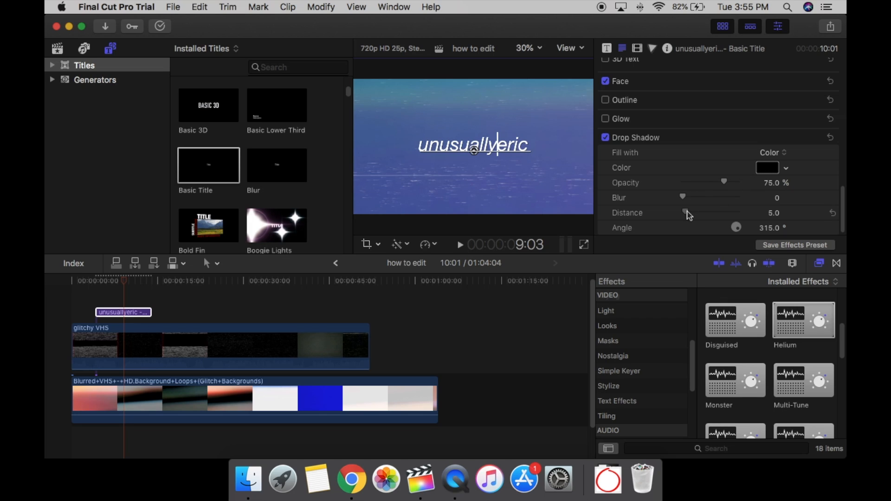
{"action": "left_click_drag", "start_coordinate": [686, 200], "coordinate": [695, 197]}
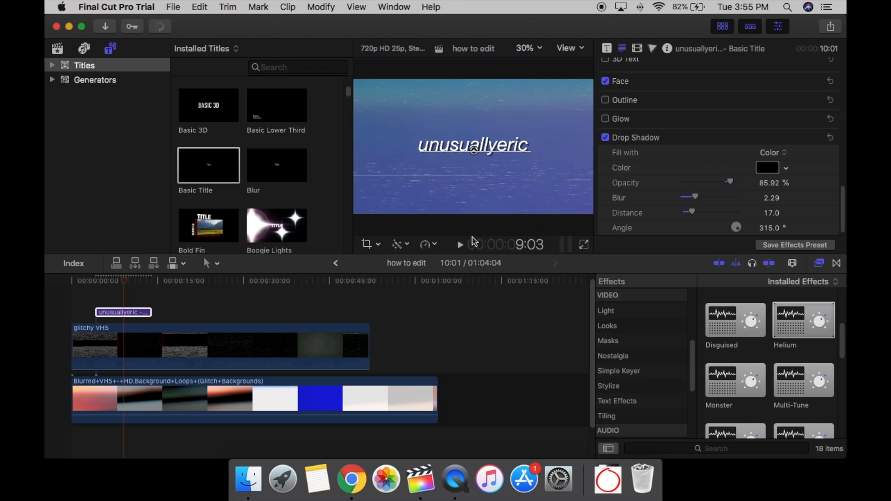
- Move the title clip to the timeline's start and extend its end to the playhead at 10:15
{"action": "scroll", "coordinate": [678, 123], "scroll_direction": "up", "scroll_amount": 5}
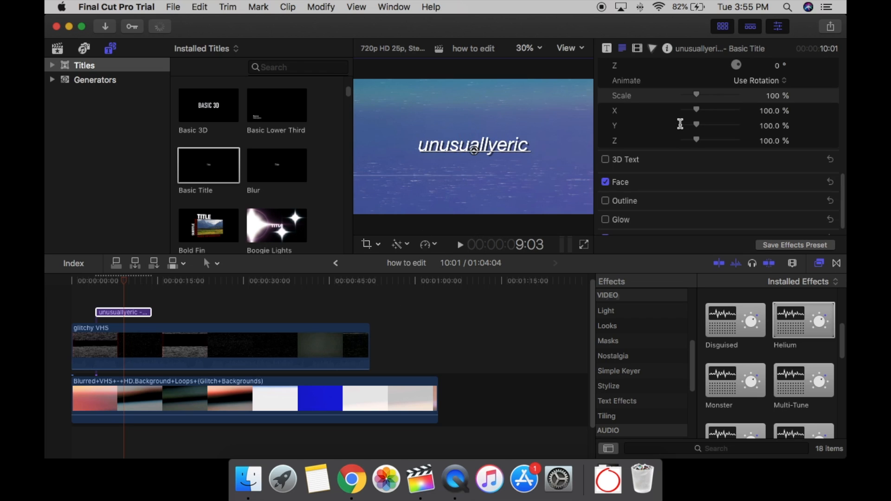
{"action": "left_click", "coordinate": [132, 281]}
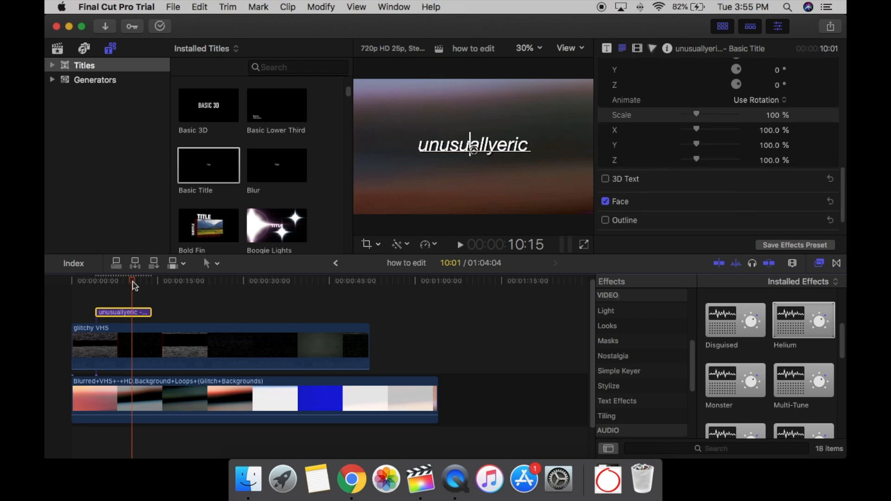
{"action": "scroll", "coordinate": [659, 121], "scroll_direction": "up", "scroll_amount": 10}
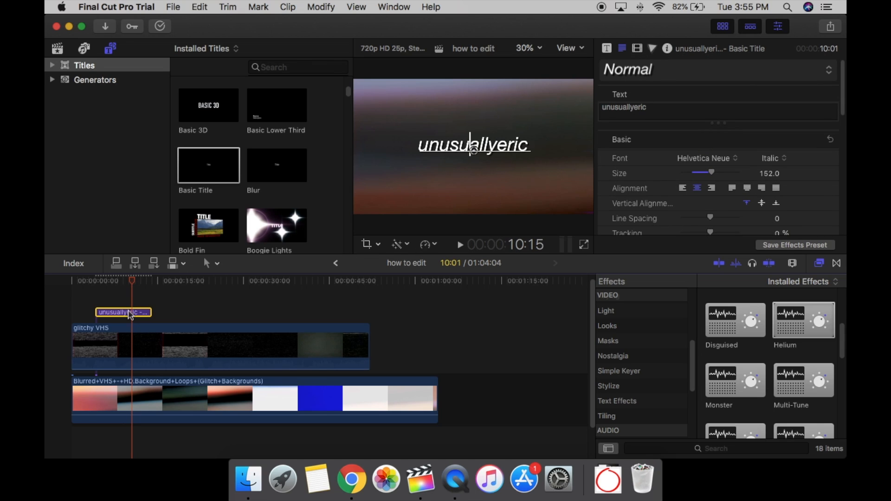
{"action": "left_click_drag", "start_coordinate": [122, 316], "coordinate": [109, 315]}
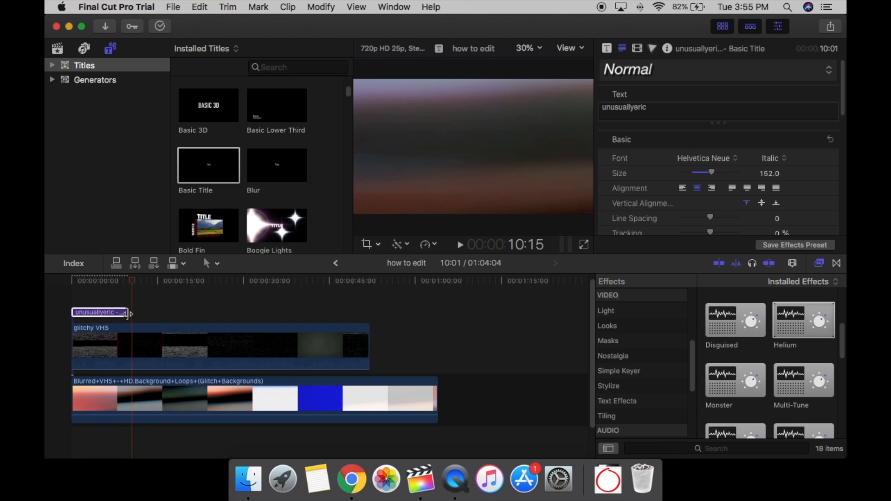
{"action": "left_click_drag", "start_coordinate": [126, 313], "coordinate": [124, 314]}
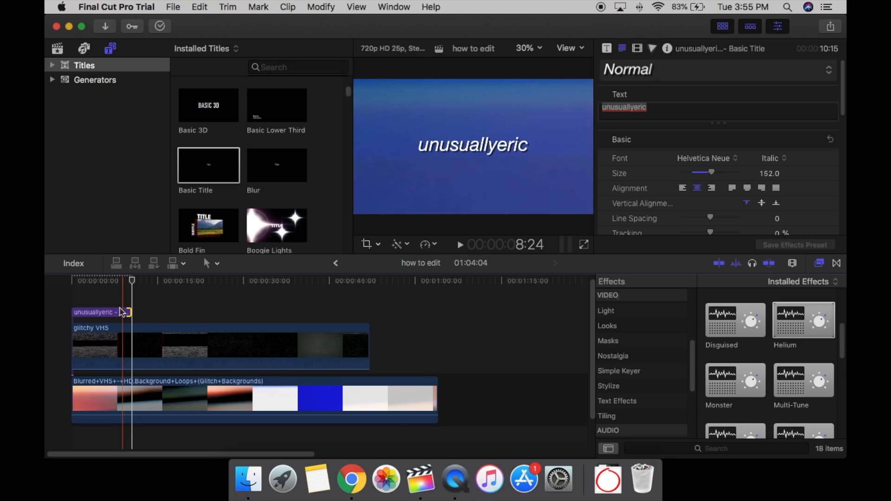
- Trim the title clip's end at the 10-second mark with snapping off, giving it a duration of 10:00
{"action": "left_click", "coordinate": [119, 304]}
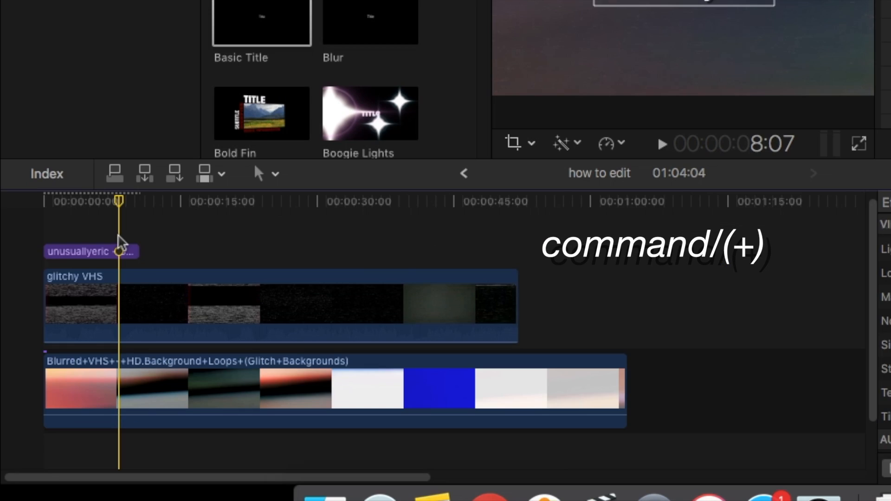
{"action": "key", "text": "super+equal"}
{"action": "key", "text": "super+equal"}
{"action": "key", "text": "super+equal"}
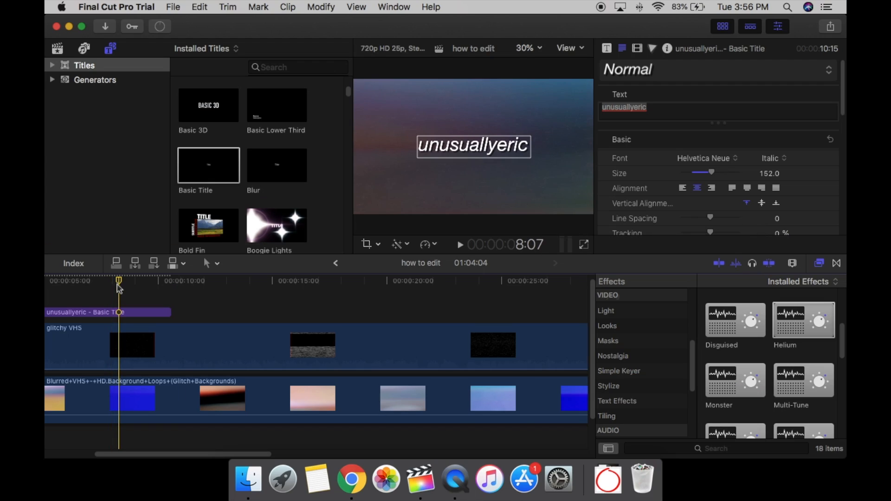
{"action": "left_click_drag", "start_coordinate": [118, 202], "coordinate": [185, 205]}
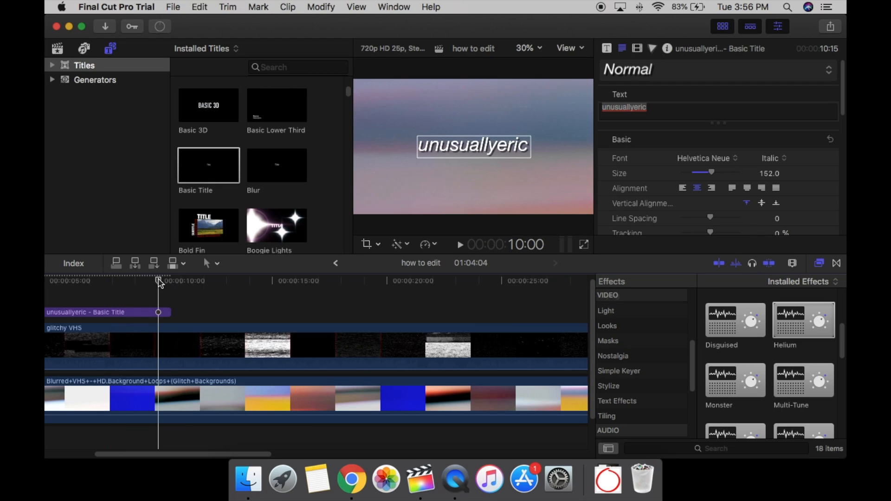
{"action": "key", "text": "n"}
{"action": "left_click_drag", "start_coordinate": [158, 279], "coordinate": [158, 280]}
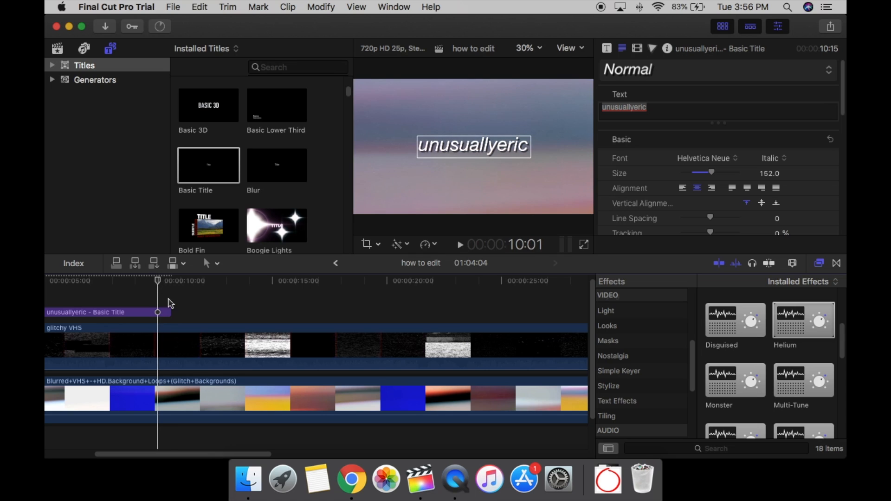
{"action": "left_click_drag", "start_coordinate": [170, 312], "coordinate": [157, 312]}
{"action": "key", "text": "super+minus"}
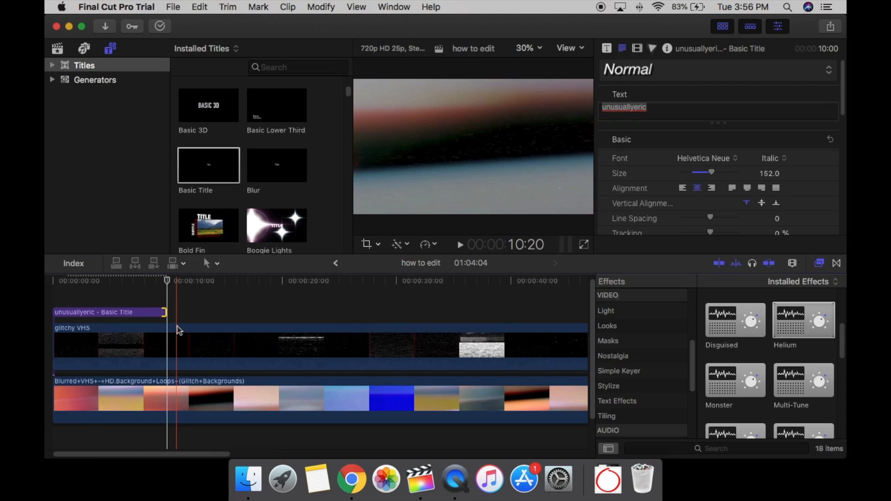
{"action": "key", "text": "super+minus"}
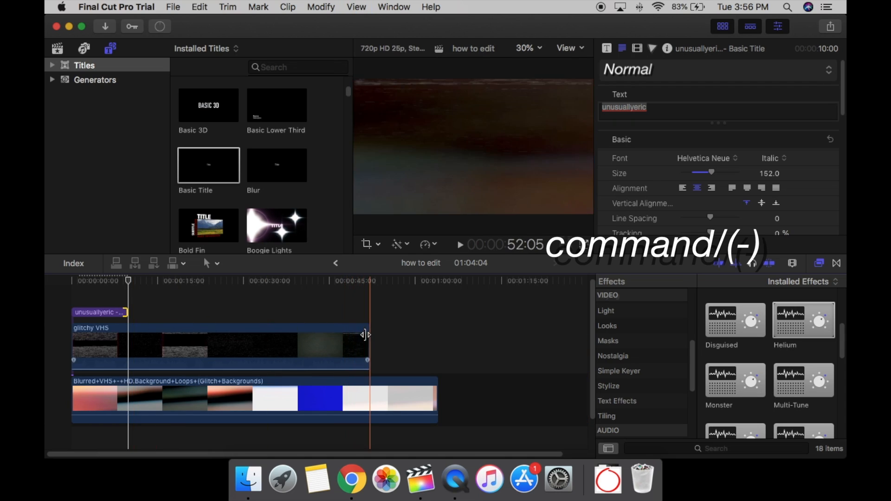
- Trim the ends of the glitchy VHS and blurred background clips to 10:00 to match the title, and play the intro from the start
{"action": "left_click_drag", "start_coordinate": [365, 334], "coordinate": [126, 342]}
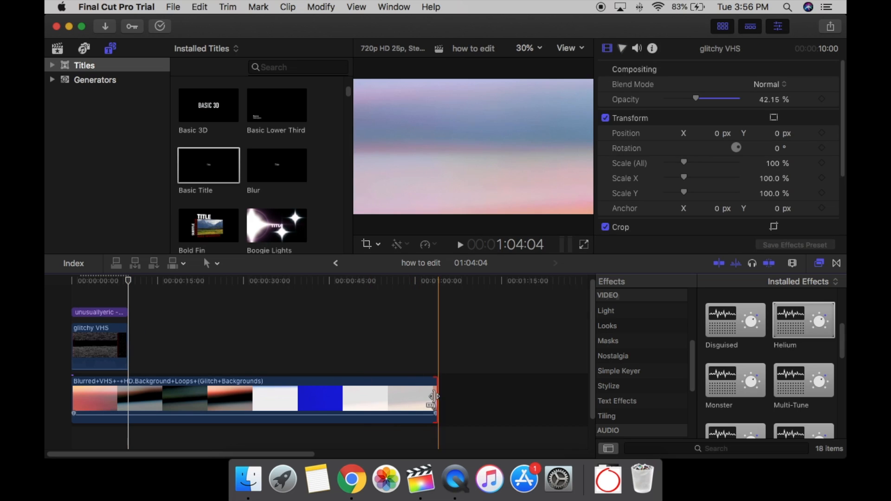
{"action": "left_click_drag", "start_coordinate": [433, 396], "coordinate": [126, 395]}
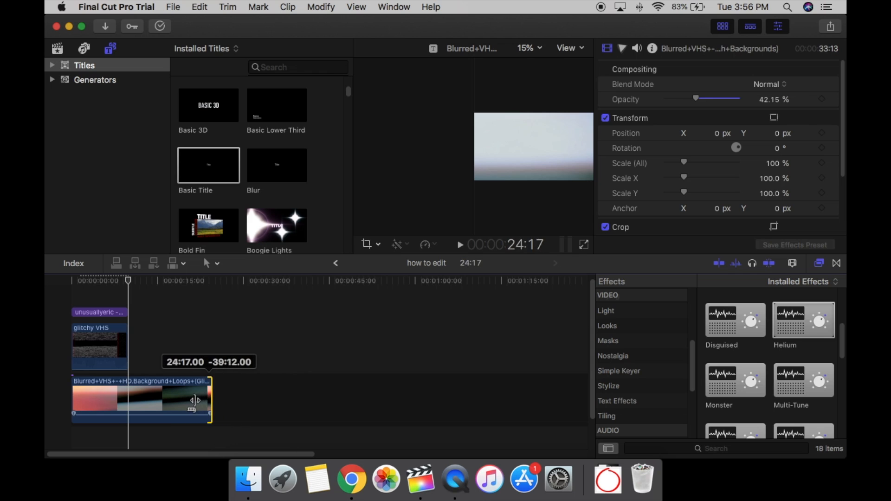
{"action": "left_click", "coordinate": [768, 263]}
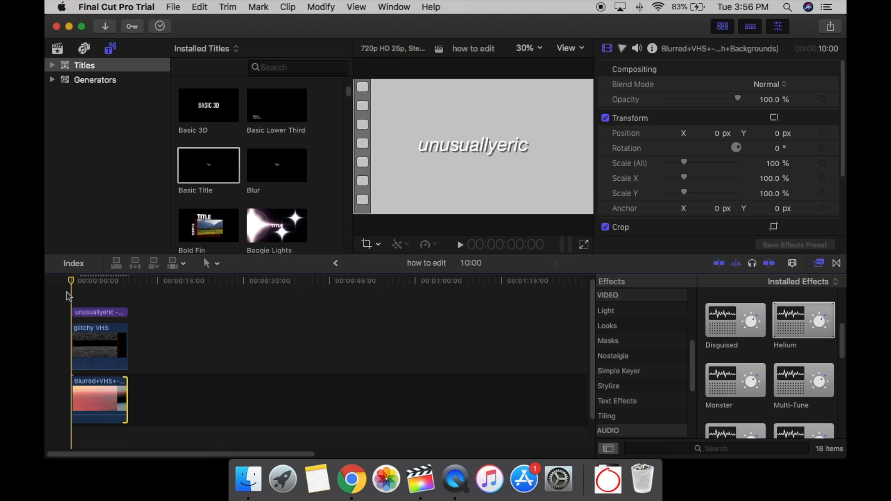
{"action": "key", "text": "space"}
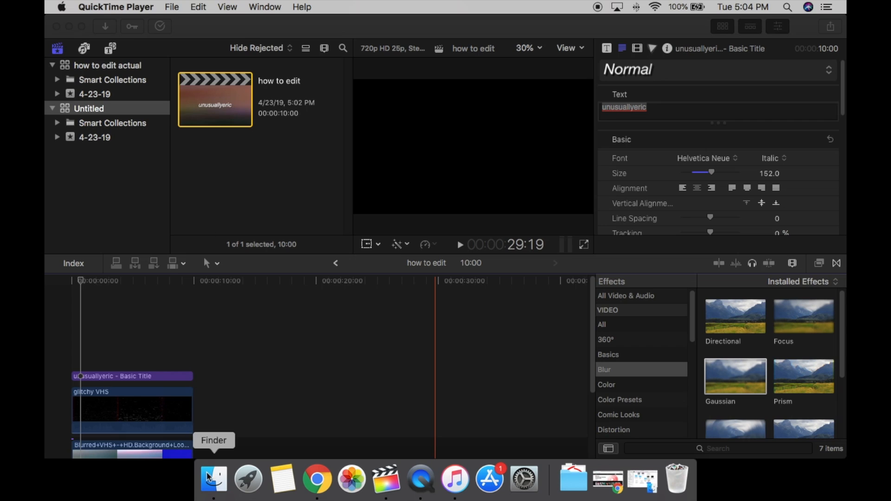
- Add the Twitter and Instagram icon images from the youtube folder to the timeline's start, above the title clip
{"action": "left_click", "coordinate": [211, 475]}
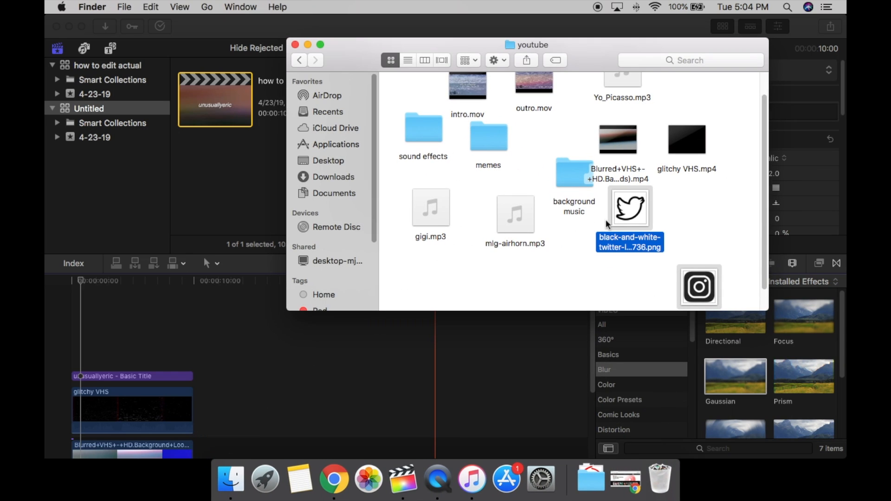
{"action": "left_click", "coordinate": [684, 212]}
{"action": "left_click_drag", "start_coordinate": [629, 209], "coordinate": [640, 269]}
{"action": "left_click_drag", "start_coordinate": [692, 284], "coordinate": [81, 320]}
{"action": "left_click", "coordinate": [640, 267], "text": "super"}
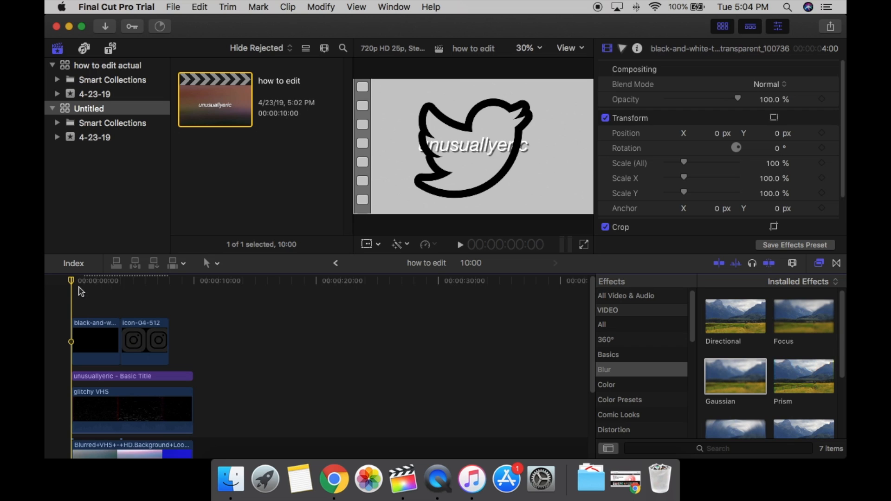
- Shrink the Twitter logo with the Transform tool and place it in the video frame's lower-left corner
{"action": "left_click_drag", "start_coordinate": [72, 283], "coordinate": [130, 341]}
{"action": "left_click", "coordinate": [141, 341]}
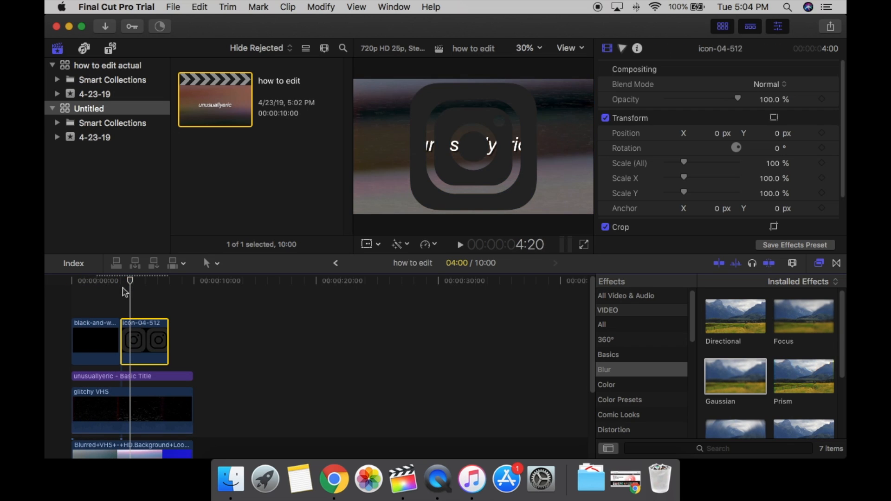
{"action": "left_click_drag", "start_coordinate": [125, 290], "coordinate": [80, 293]}
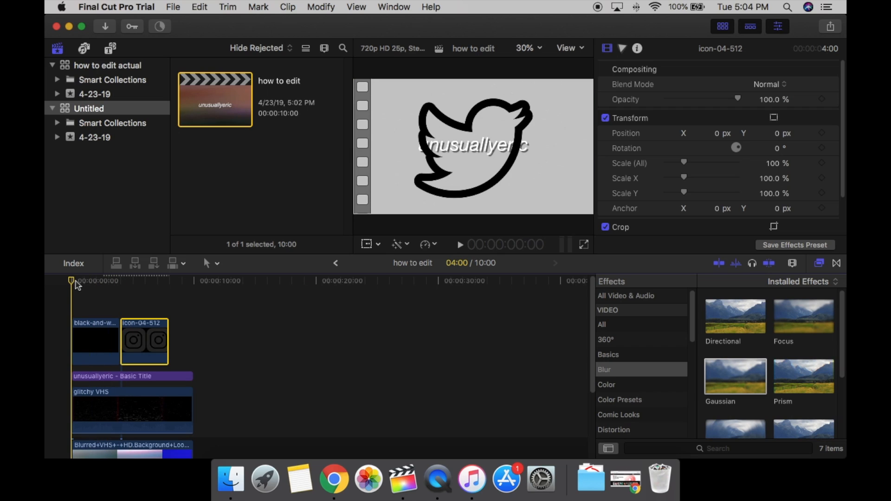
{"action": "left_click", "coordinate": [91, 334]}
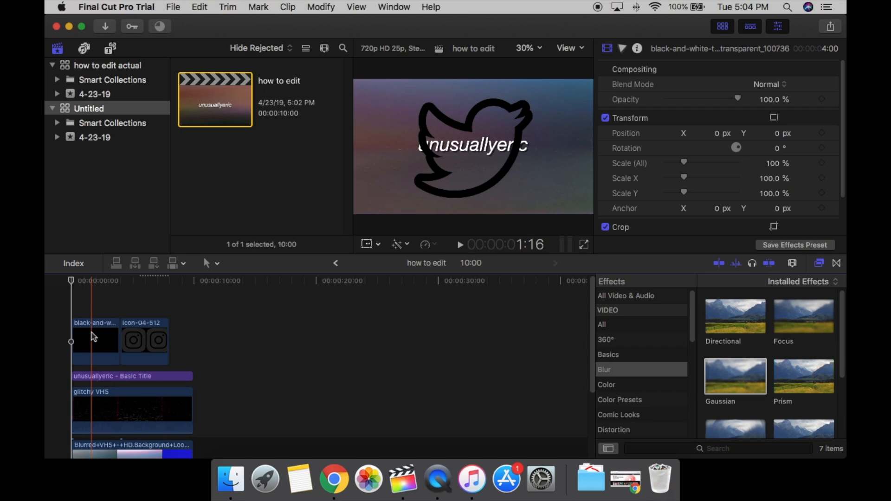
{"action": "left_click", "coordinate": [93, 337]}
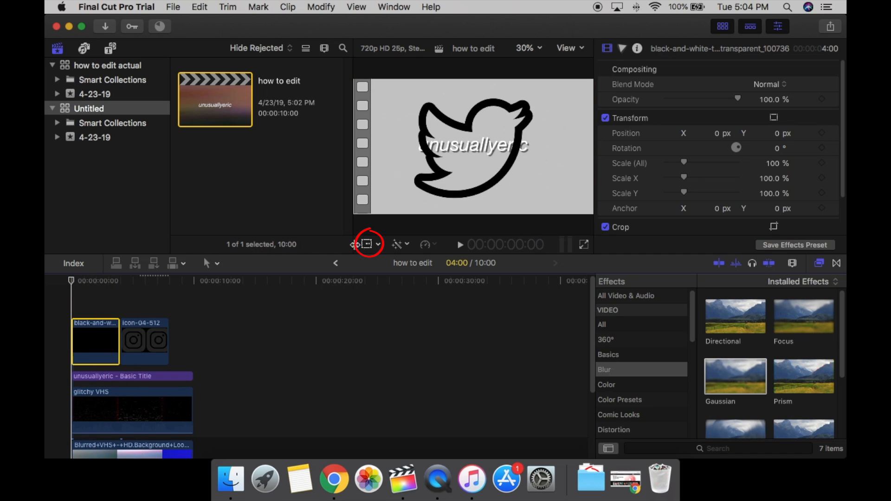
{"action": "left_click", "coordinate": [367, 245]}
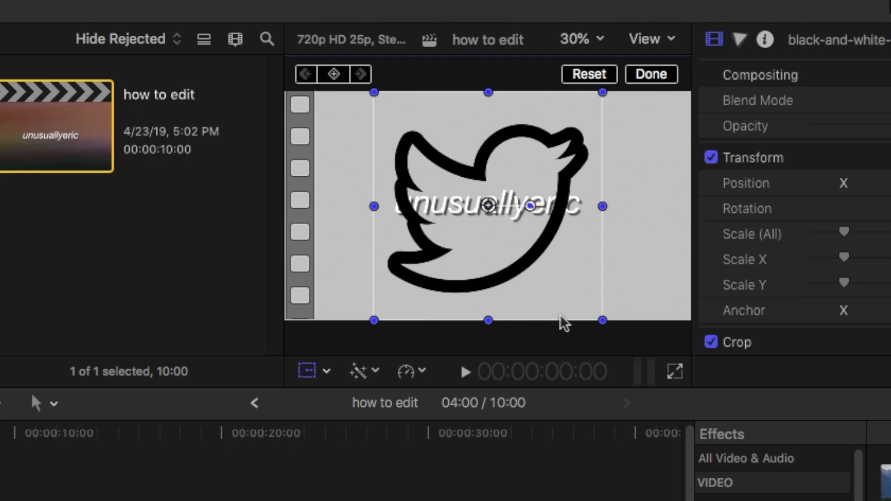
{"action": "left_click_drag", "start_coordinate": [540, 214], "coordinate": [541, 214]}
{"action": "left_click_drag", "start_coordinate": [596, 315], "coordinate": [570, 290]}
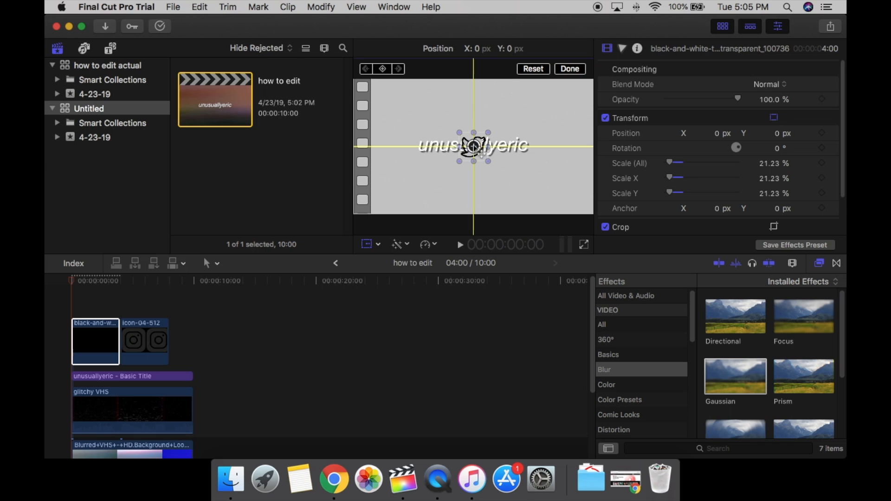
{"action": "left_click_drag", "start_coordinate": [463, 151], "coordinate": [371, 201]}
{"action": "left_click", "coordinate": [402, 196]}
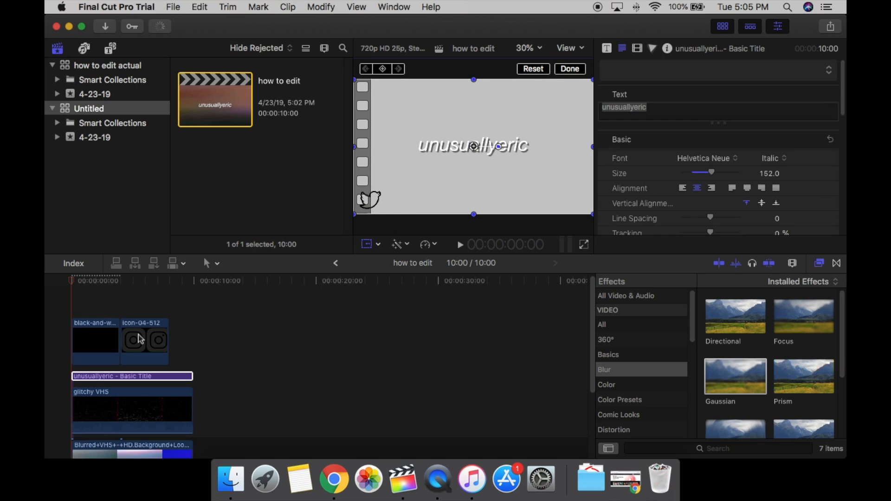
- Move the Instagram icon clip onto a layer above the Twitter clip, starting at the beginning of the timeline
{"action": "left_click", "coordinate": [120, 303]}
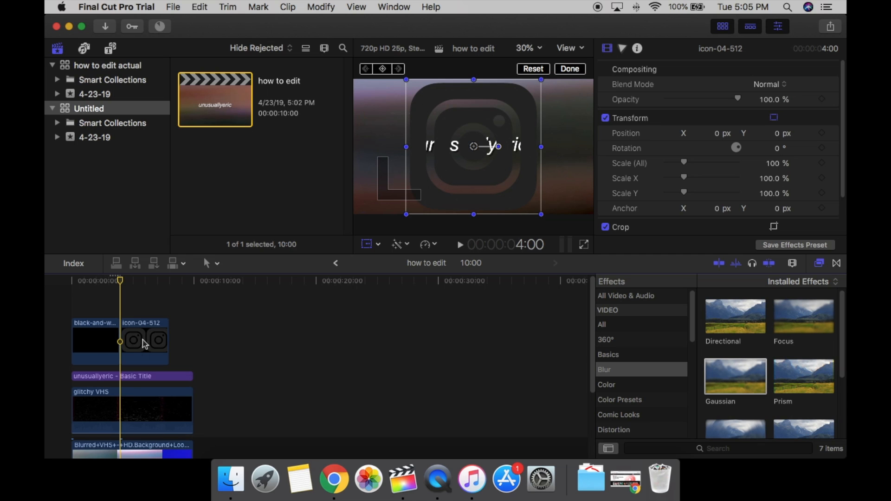
{"action": "left_click_drag", "start_coordinate": [142, 341], "coordinate": [92, 306]}
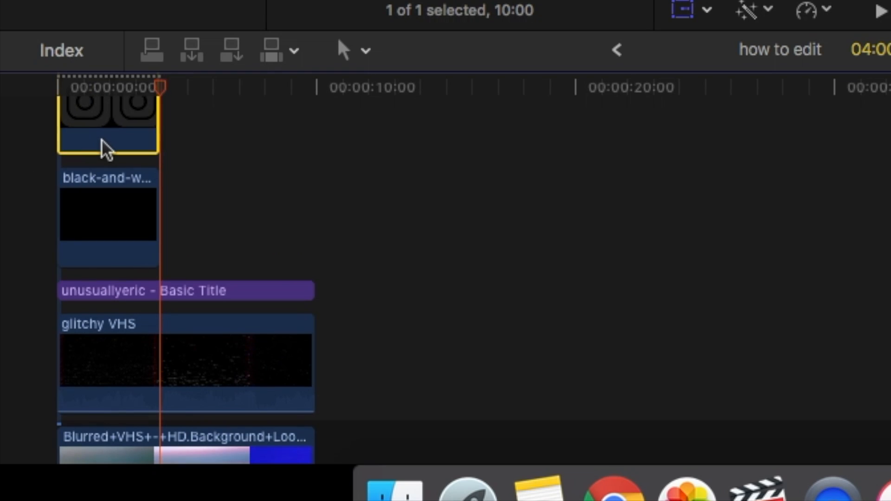
{"action": "scroll", "coordinate": [101, 140], "scroll_direction": "up", "scroll_amount": 2}
- Scale the Instagram icon to about 15.76% and place it beside the Twitter logo at X -422.2 px, Y -286.4 px
{"action": "left_click", "coordinate": [59, 90]}
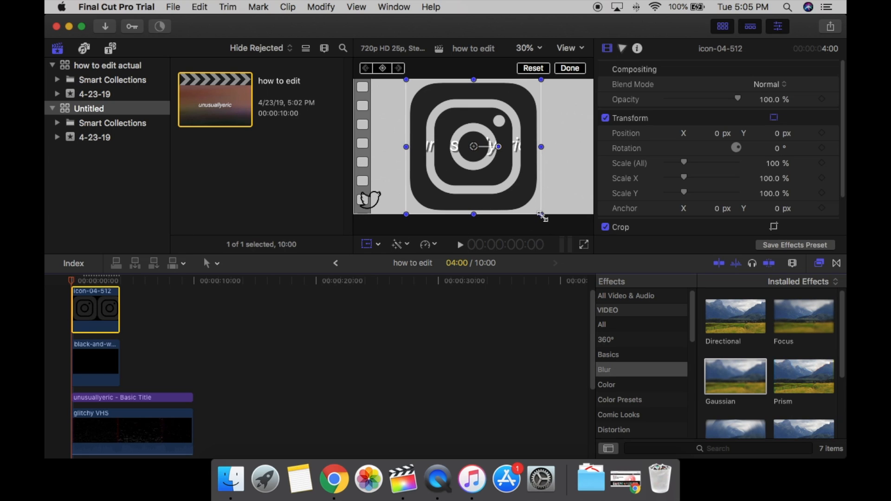
{"action": "left_click_drag", "start_coordinate": [541, 216], "coordinate": [483, 156]}
{"action": "left_click_drag", "start_coordinate": [481, 153], "coordinate": [398, 203]}
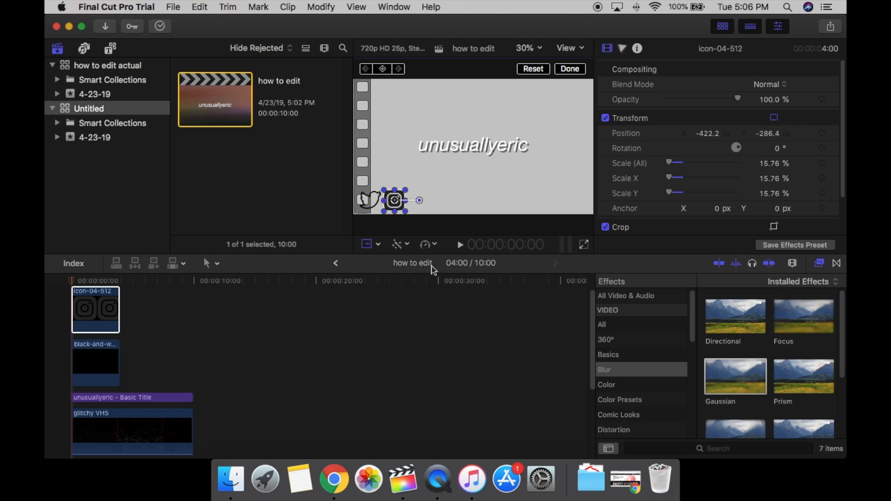
- Refine the Instagram icon in full-screen view to 14.25% scale at X -428.3 px, Y -284.2 px, and finish transforming
{"action": "left_click", "coordinate": [90, 314]}
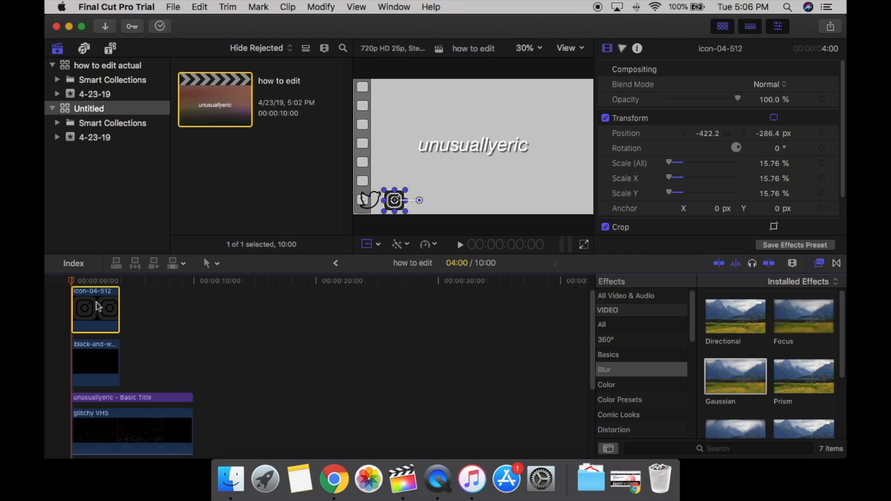
{"action": "left_click", "coordinate": [583, 244]}
{"action": "mouse_move", "coordinate": [542, 278]}
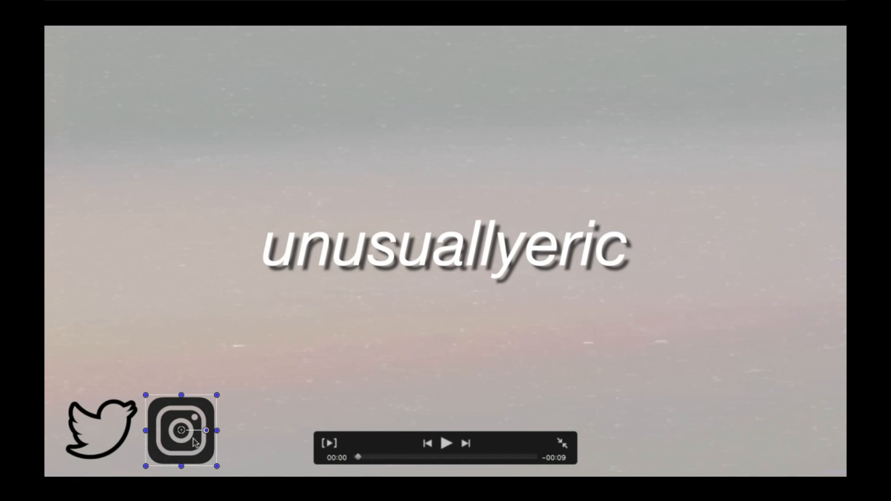
{"action": "left_click_drag", "start_coordinate": [216, 465], "coordinate": [213, 462]}
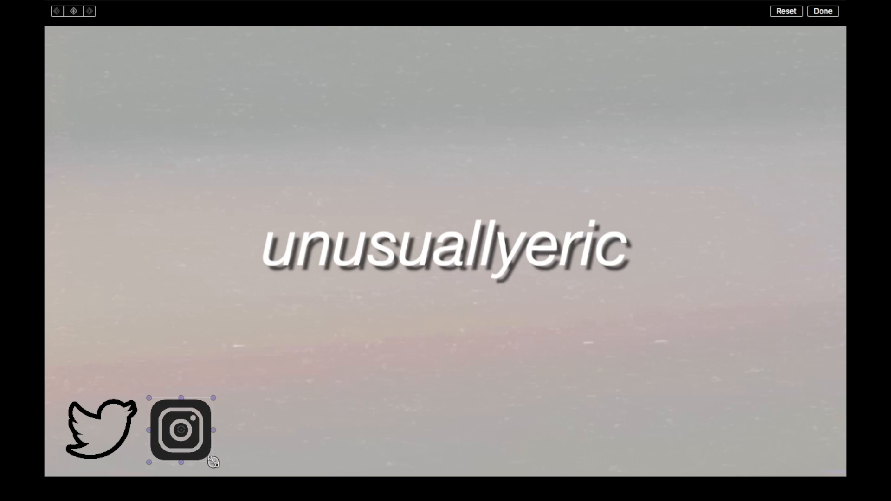
{"action": "left_click_drag", "start_coordinate": [181, 430], "coordinate": [176, 429]}
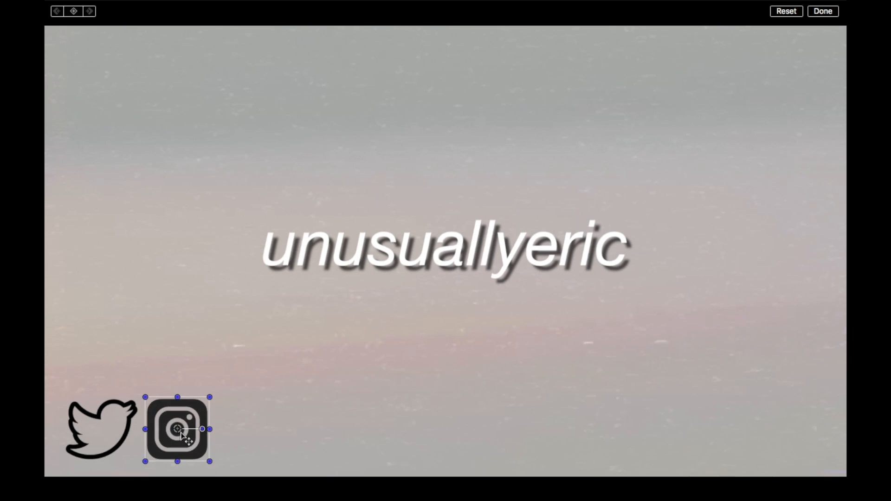
{"action": "left_click", "coordinate": [211, 339]}
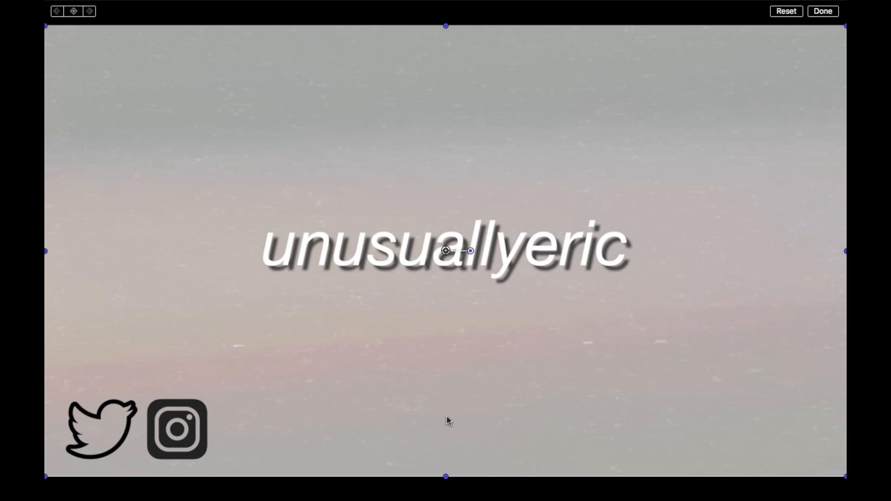
{"action": "key", "text": "Escape"}
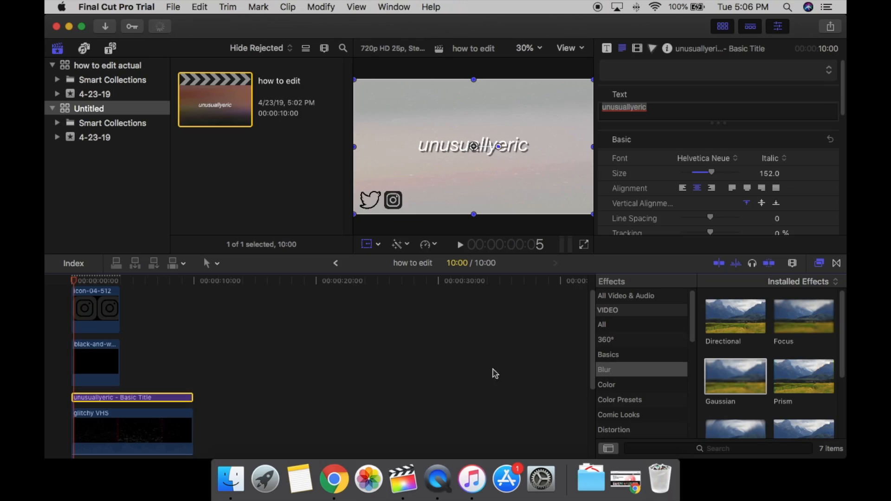
{"action": "left_click", "coordinate": [375, 247]}
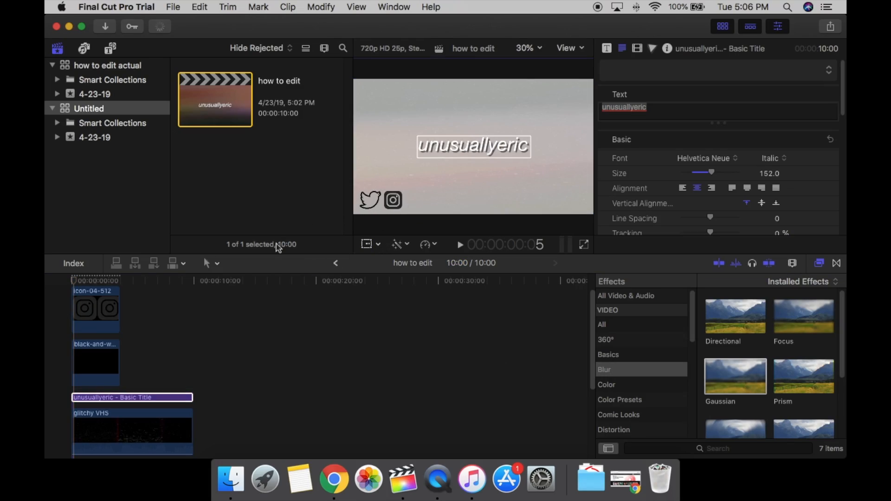
- Duplicate the title clip onto a new layer above the Instagram icon clip
{"action": "left_click", "coordinate": [99, 298]}
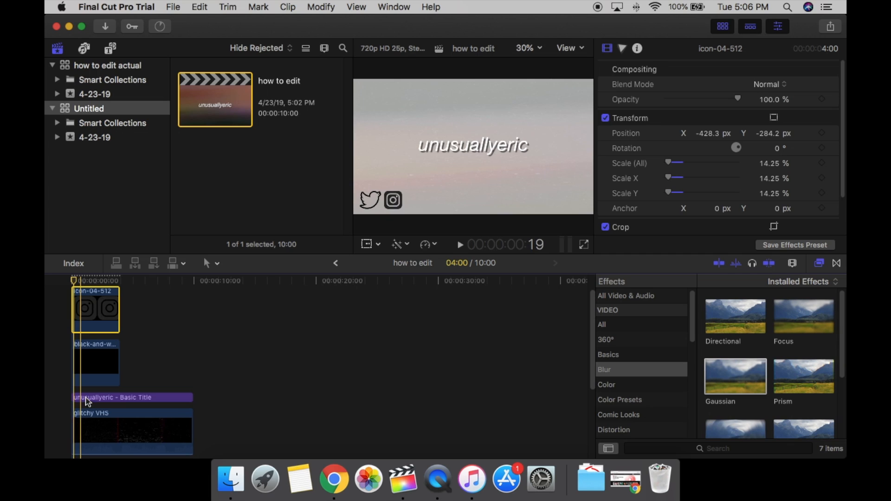
{"action": "left_click", "coordinate": [120, 399]}
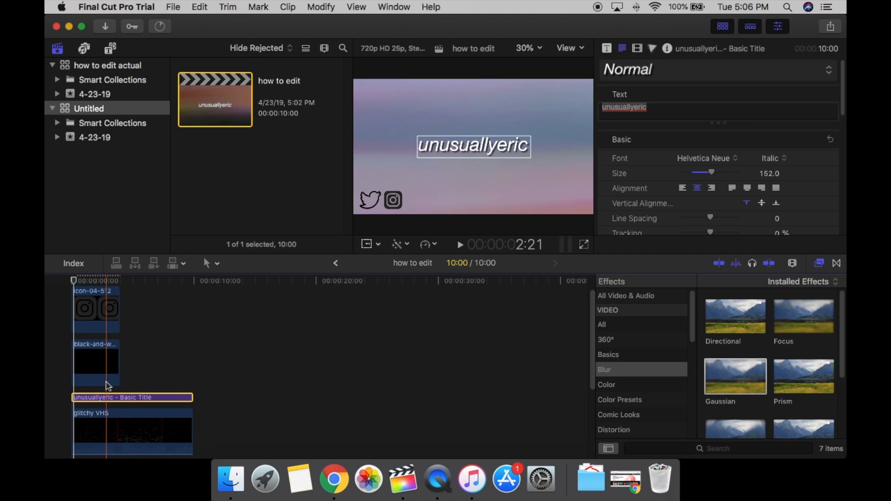
{"action": "scroll", "coordinate": [104, 377], "scroll_direction": "up", "scroll_amount": 1}
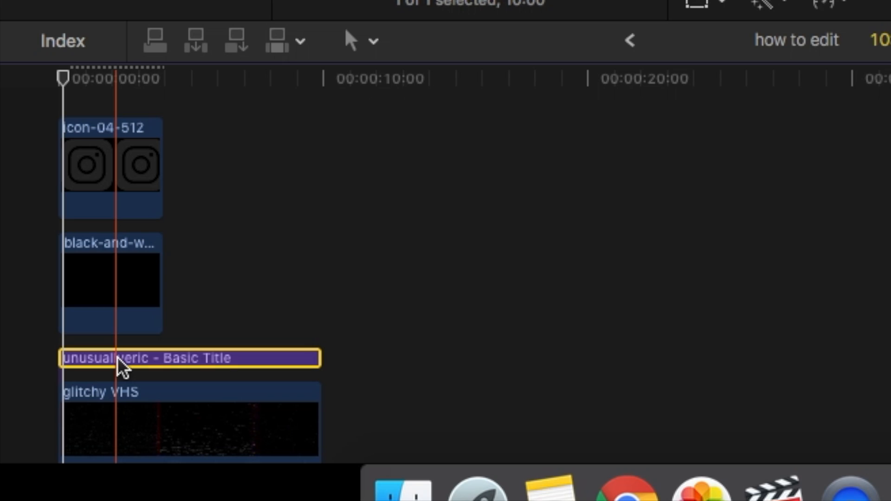
{"action": "left_click_drag", "start_coordinate": [122, 367], "coordinate": [124, 70]}
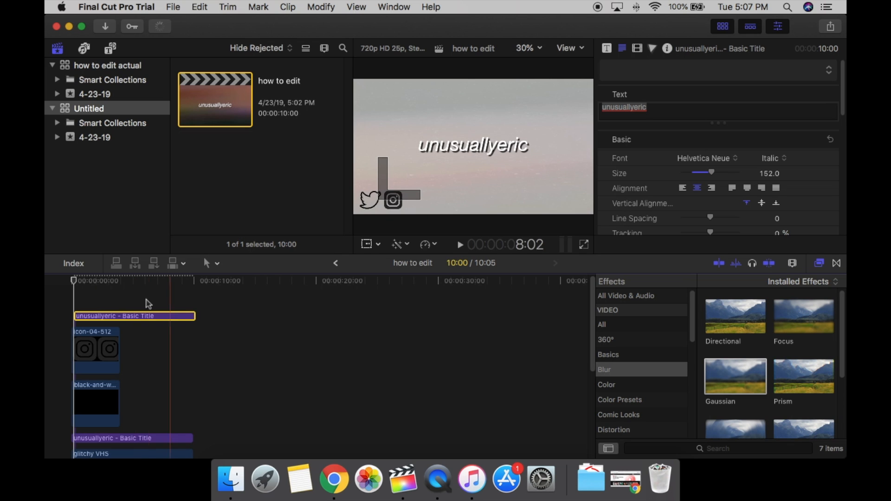
- Reduce the duplicated title's text size to 82 and place it directly beside the Instagram icon in the frame
{"action": "left_click", "coordinate": [366, 244]}
{"action": "left_click_drag", "start_coordinate": [472, 147], "coordinate": [460, 200]}
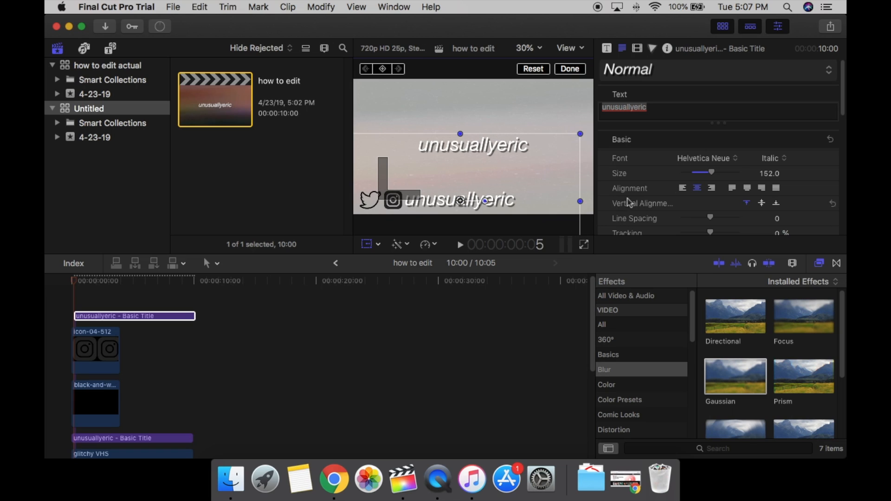
{"action": "left_click_drag", "start_coordinate": [716, 174], "coordinate": [695, 174]}
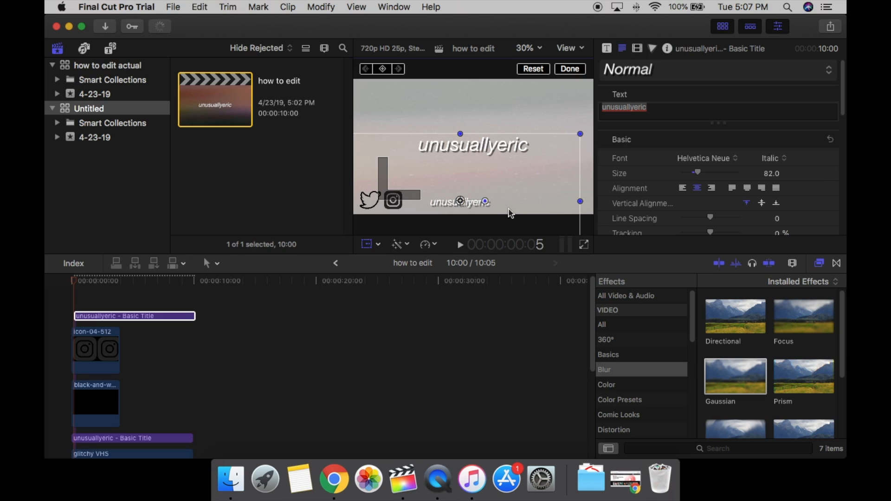
{"action": "left_click_drag", "start_coordinate": [460, 202], "coordinate": [433, 197]}
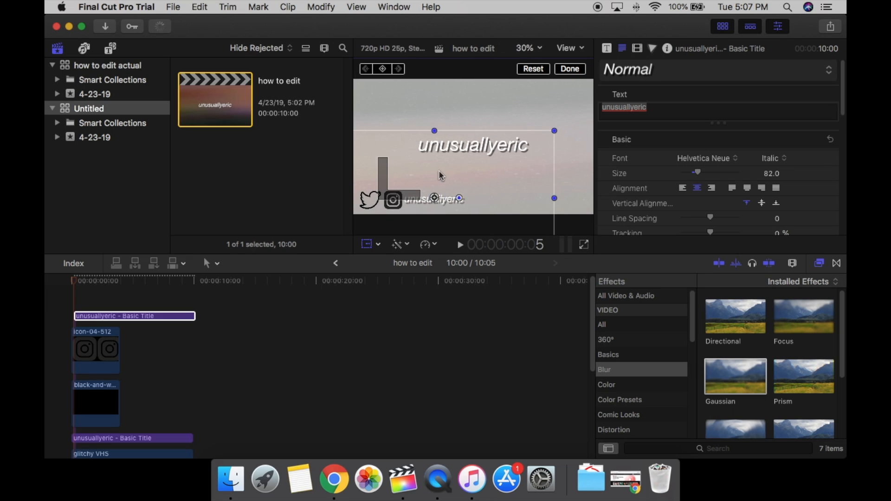
{"action": "left_click", "coordinate": [480, 109]}
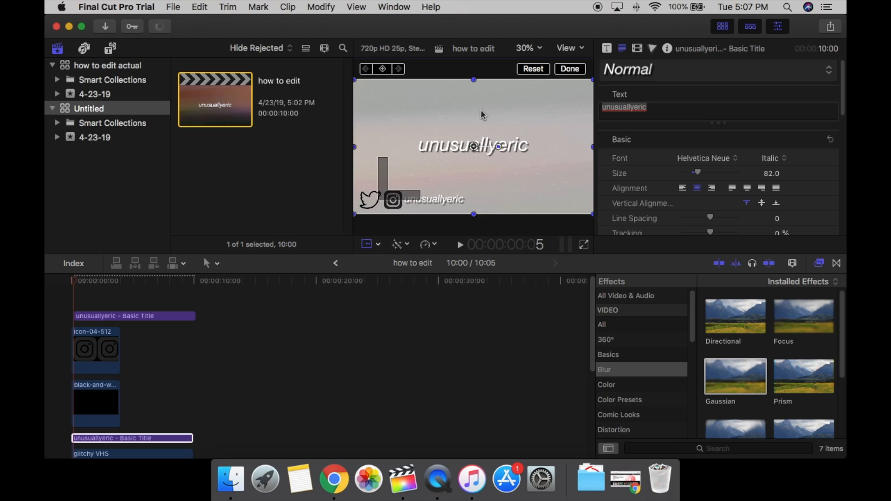
{"action": "left_click", "coordinate": [574, 70]}
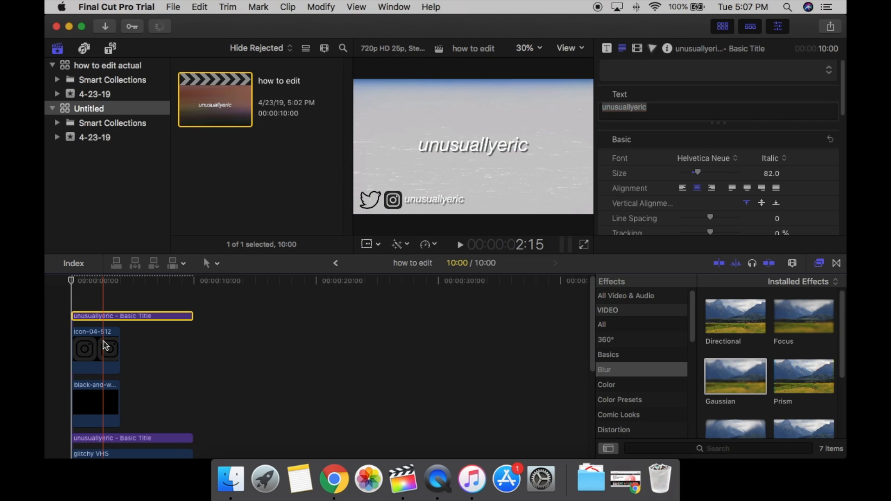
- Extend the Instagram icon clip's end to 10:00 to match the title clips
{"action": "left_click", "coordinate": [104, 343]}
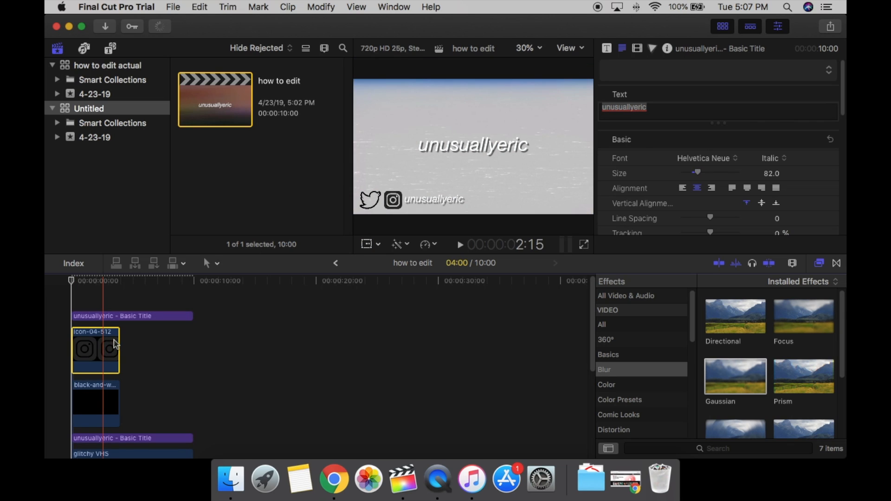
{"action": "left_click_drag", "start_coordinate": [119, 343], "coordinate": [190, 342]}
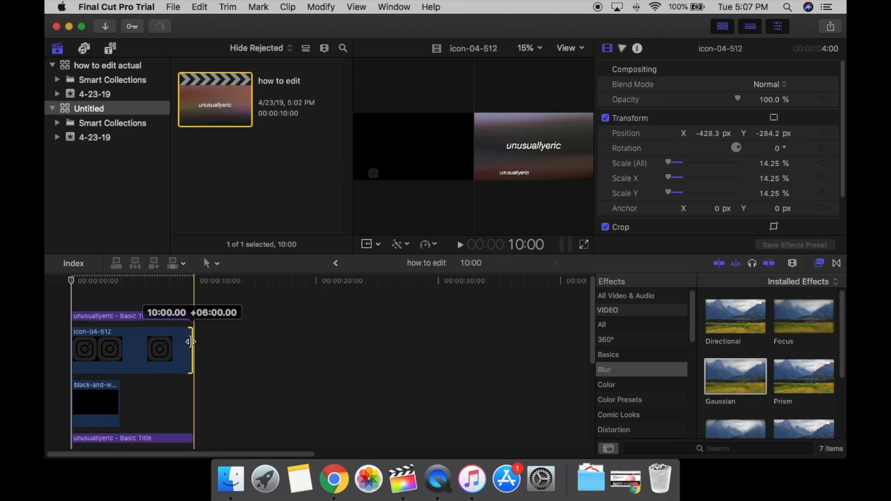
- Extend the Twitter logo clip's end to 10:00 to match the other layers and play back the intro
{"action": "left_click_drag", "start_coordinate": [119, 397], "coordinate": [191, 393]}
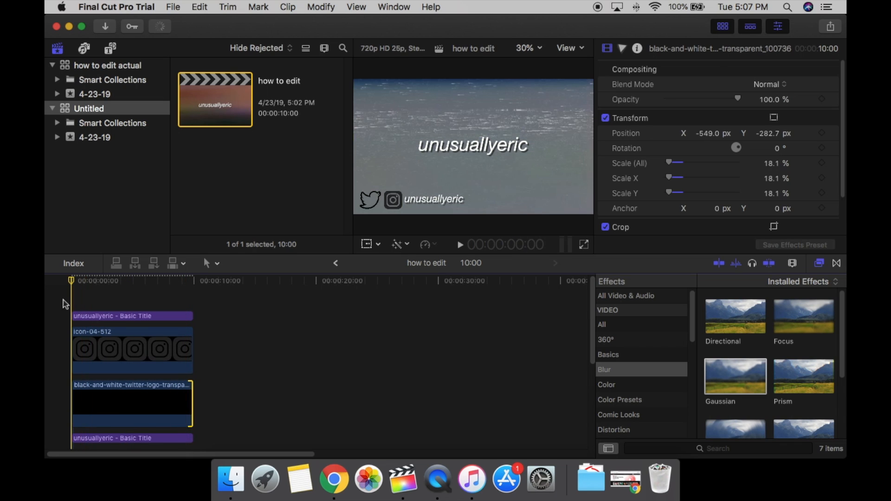
{"action": "key", "text": "space"}
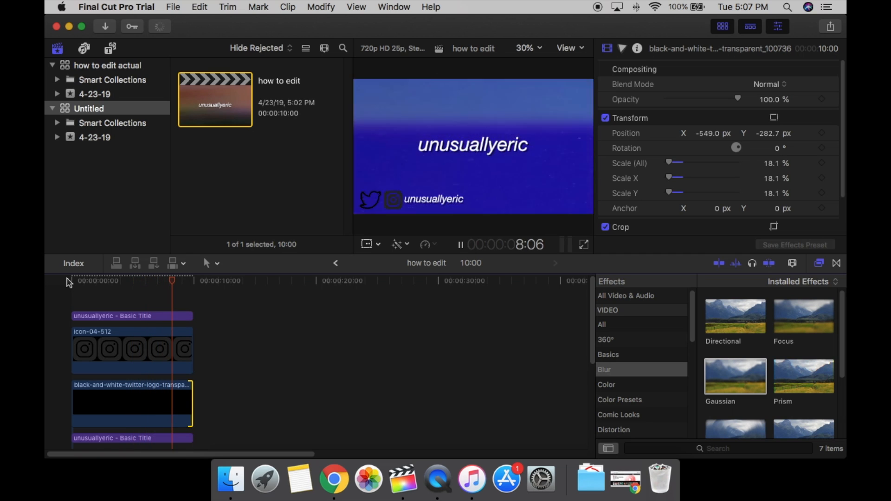
{"action": "key", "text": "space"}
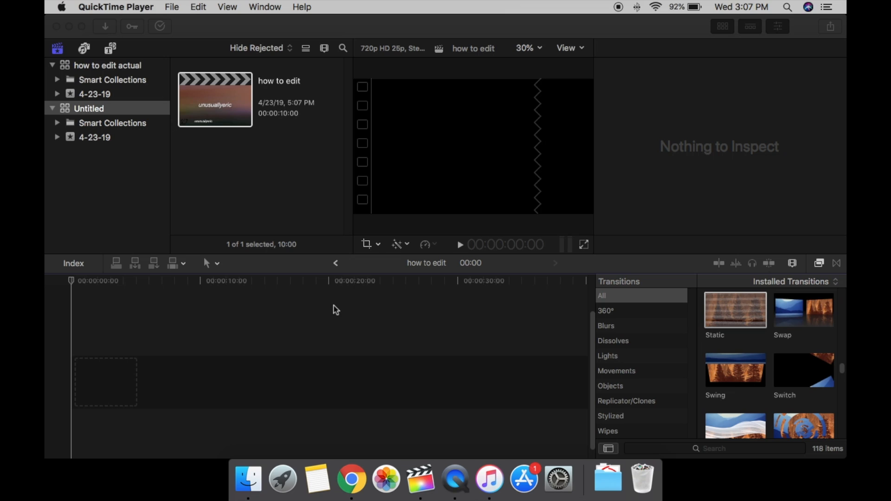
- Add the 42.1-second outdoor video IMG_4097 from the Photos library to the empty timeline
{"action": "left_click", "coordinate": [92, 49]}
{"action": "left_click", "coordinate": [96, 66]}
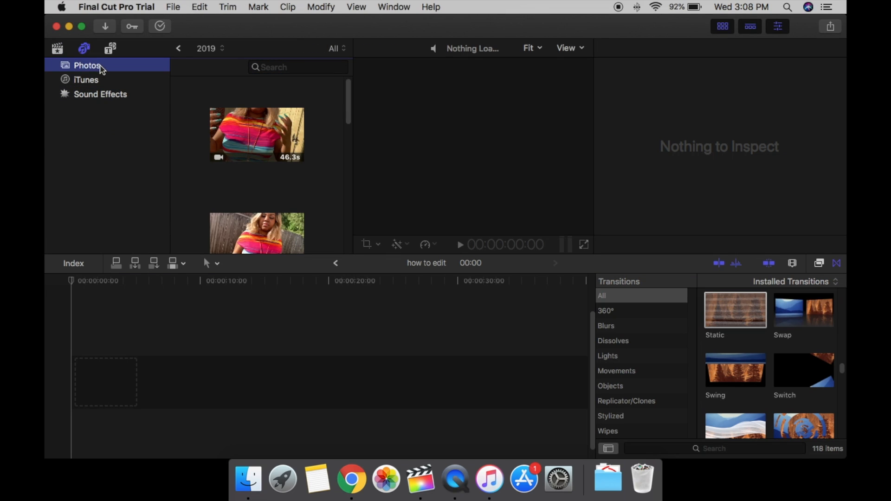
{"action": "scroll", "coordinate": [339, 119], "scroll_direction": "down", "scroll_amount": 3}
{"action": "scroll", "coordinate": [350, 127], "scroll_direction": "down", "scroll_amount": 5}
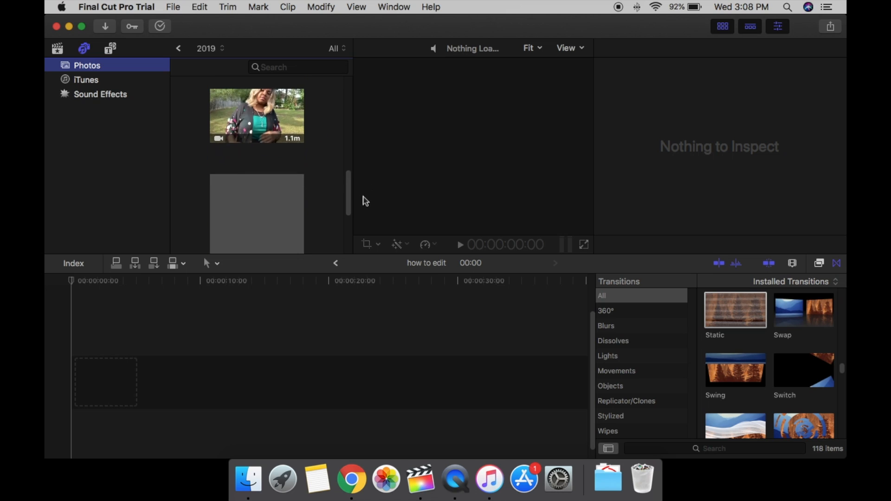
{"action": "left_click_drag", "start_coordinate": [363, 197], "coordinate": [360, 239]}
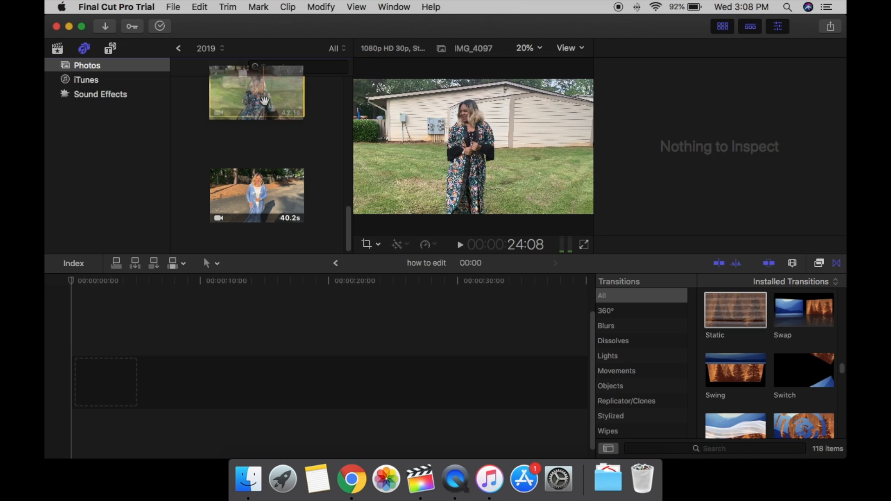
{"action": "left_click_drag", "start_coordinate": [264, 100], "coordinate": [144, 359]}
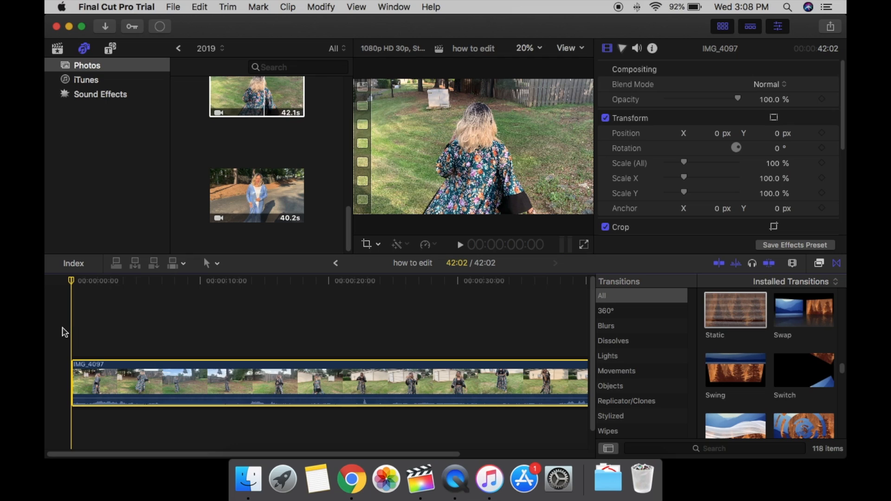
- Play the IMG_4097 clip from the start and split it with the Blade tool at 5:21
{"action": "key", "text": "space"}
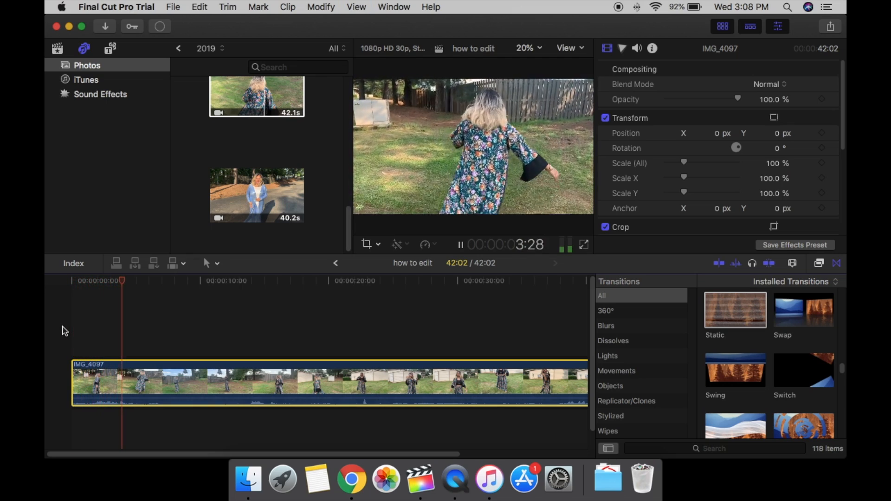
{"action": "key", "text": "space"}
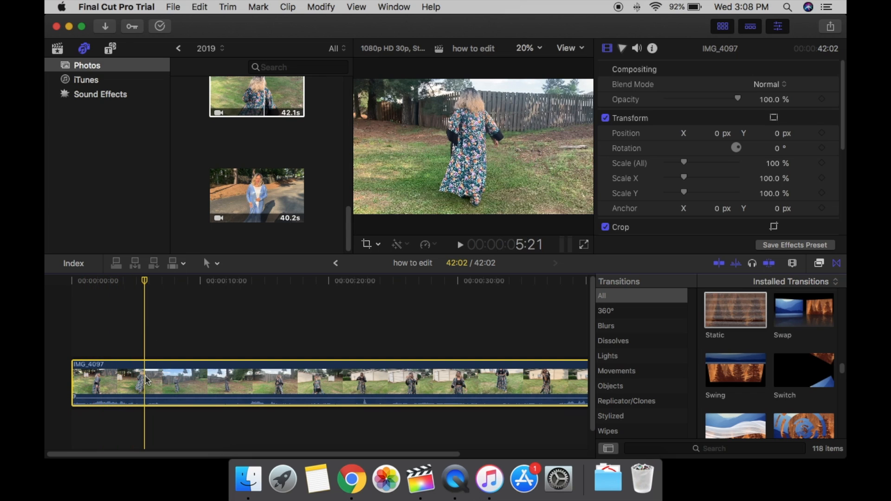
{"action": "key", "text": "b"}
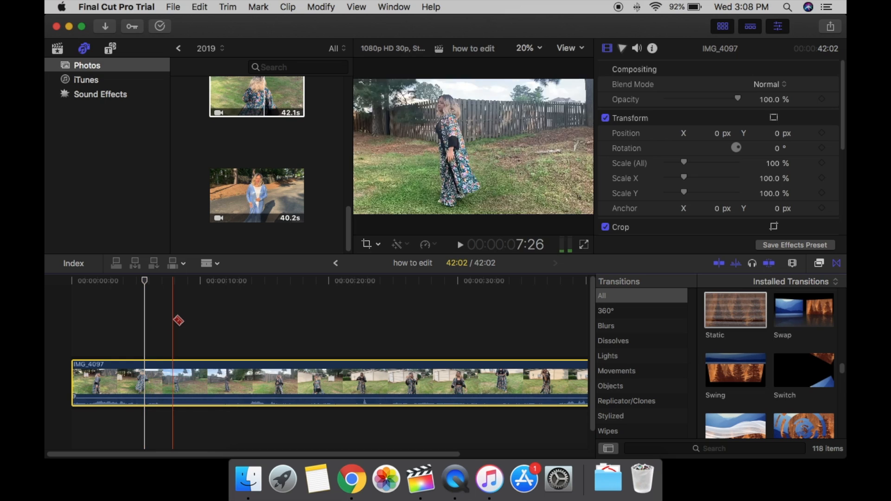
{"action": "key", "text": "a"}
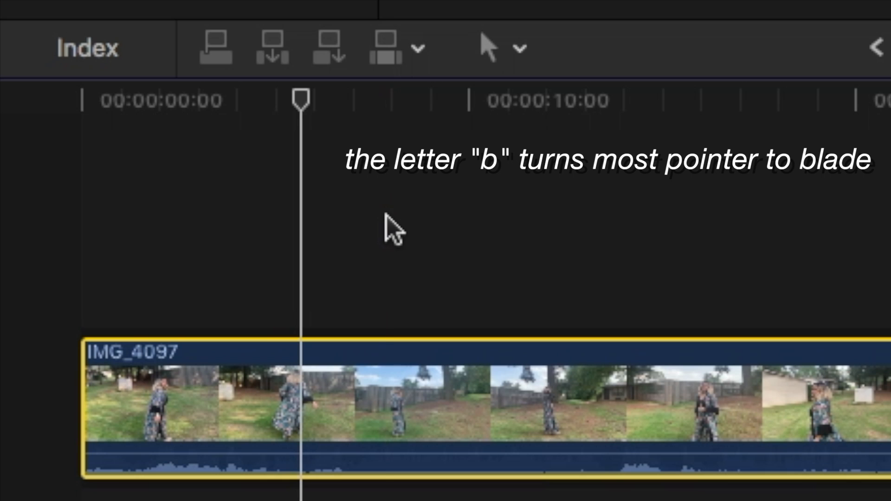
{"action": "key", "text": "b"}
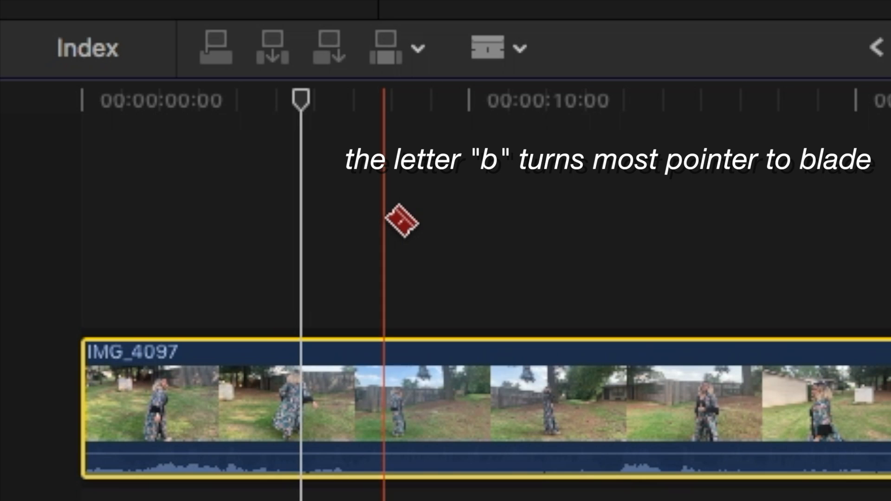
{"action": "key", "text": "a"}
{"action": "key", "text": "b"}
{"action": "key", "text": "a"}
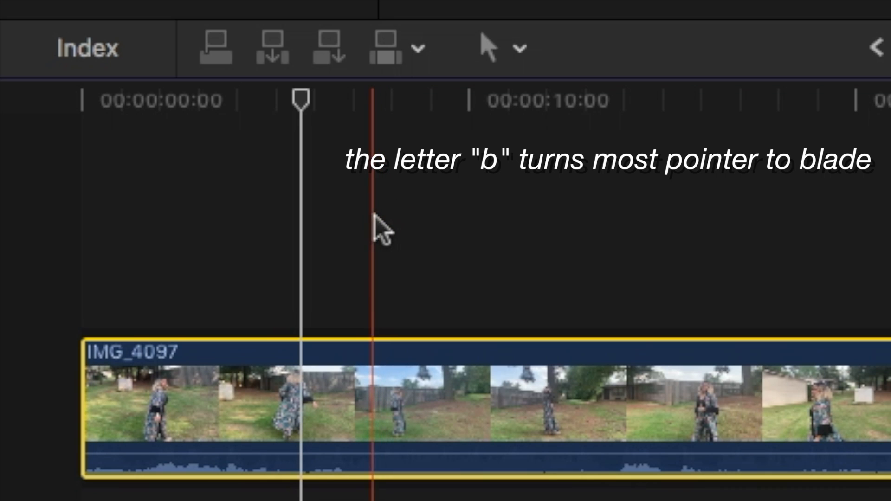
{"action": "key", "text": "b"}
{"action": "key", "text": "a"}
{"action": "key", "text": "b"}
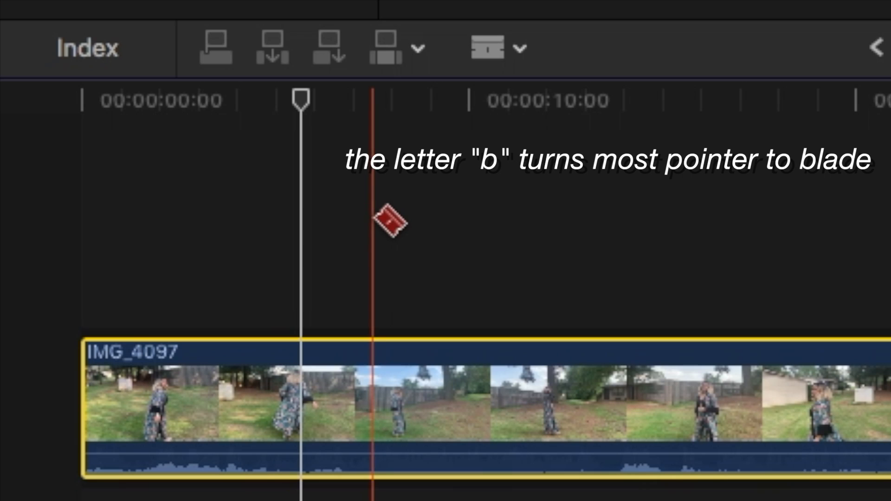
{"action": "left_click", "coordinate": [301, 403]}
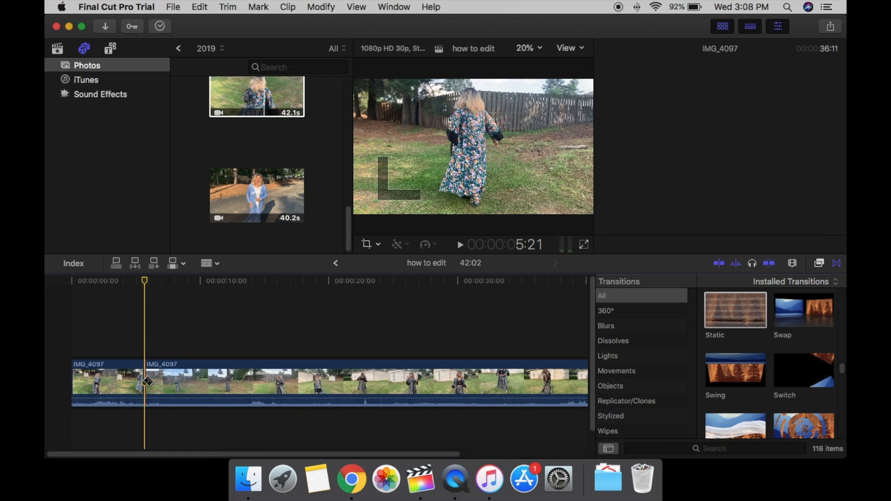
- Play on past the first cut, blade the clip again at 8:06, and return to the Select tool
{"action": "key", "text": "space"}
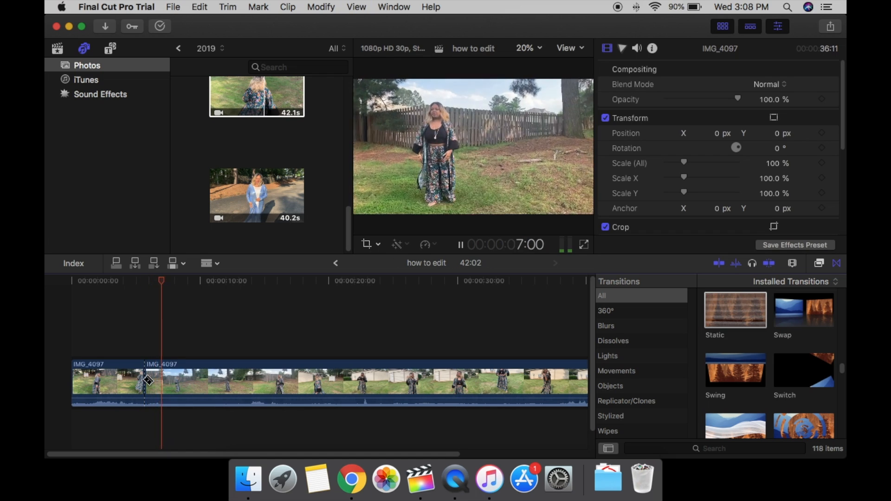
{"action": "key", "text": "space"}
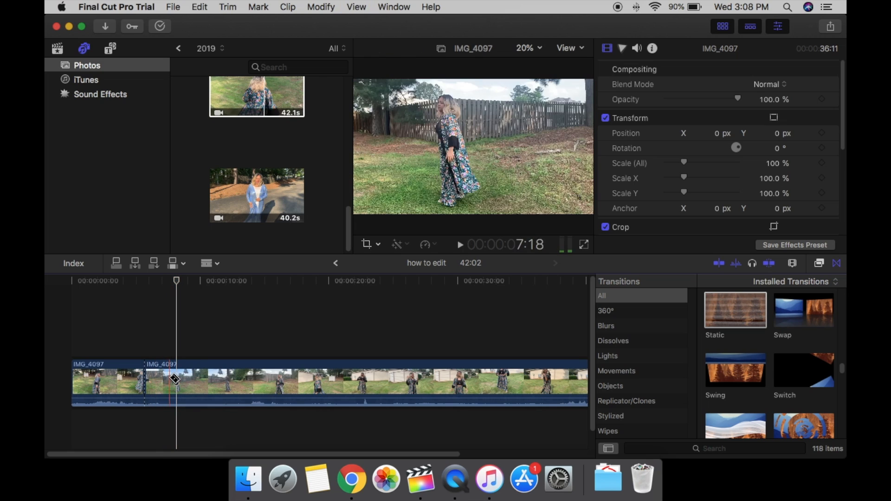
{"action": "left_click", "coordinate": [176, 379]}
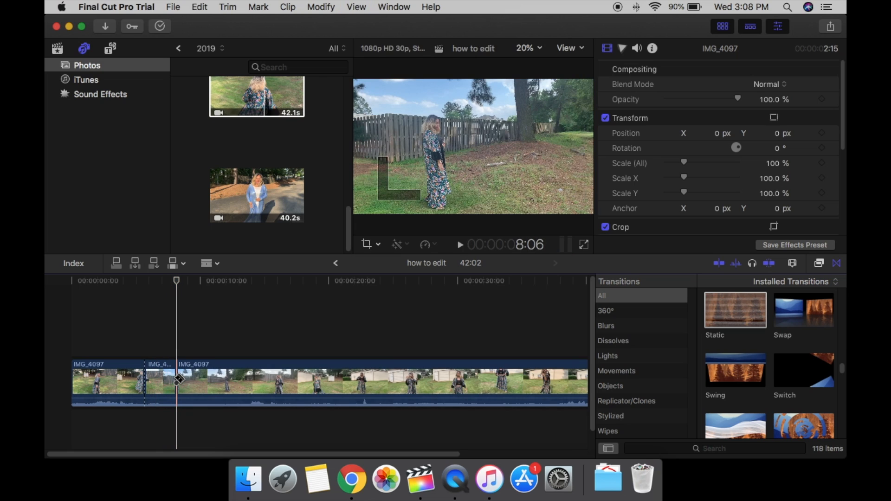
{"action": "key", "text": "a"}
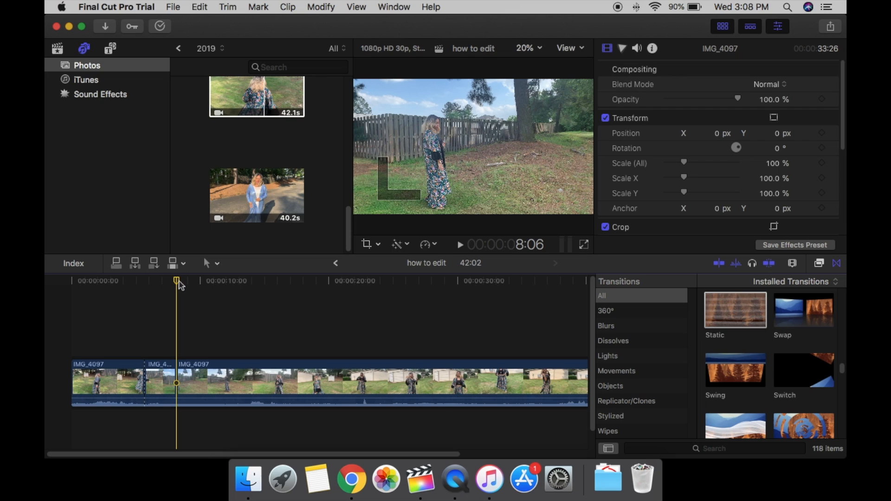
- Crop the segment between the two cuts to a closer framing of the woman's upper body and play it back
{"action": "left_click_drag", "start_coordinate": [179, 284], "coordinate": [166, 284]}
{"action": "left_click", "coordinate": [166, 385]}
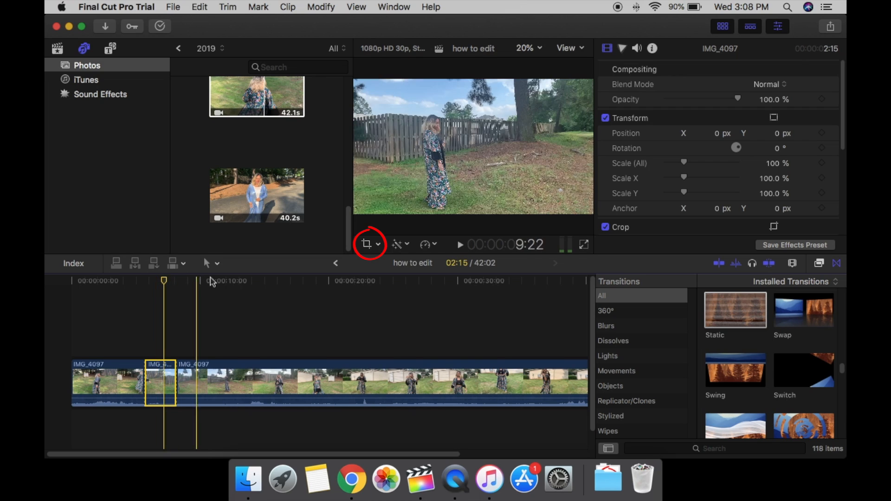
{"action": "left_click", "coordinate": [367, 246]}
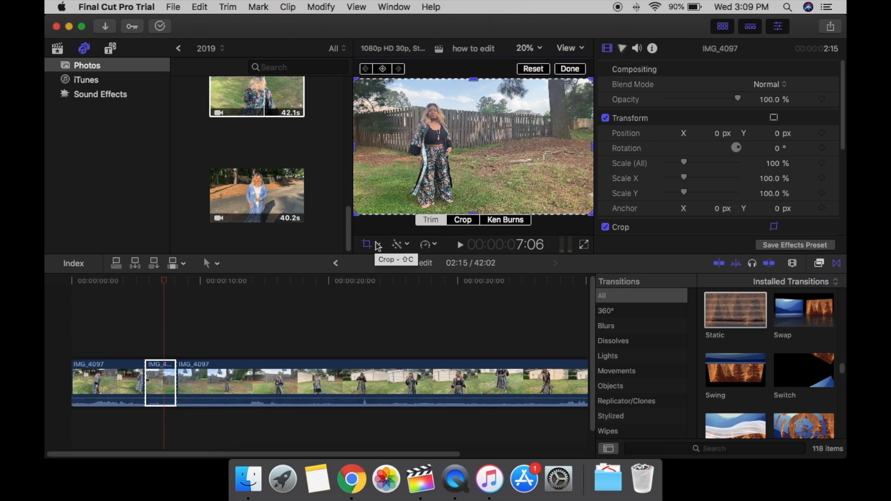
{"action": "left_click", "coordinate": [463, 222]}
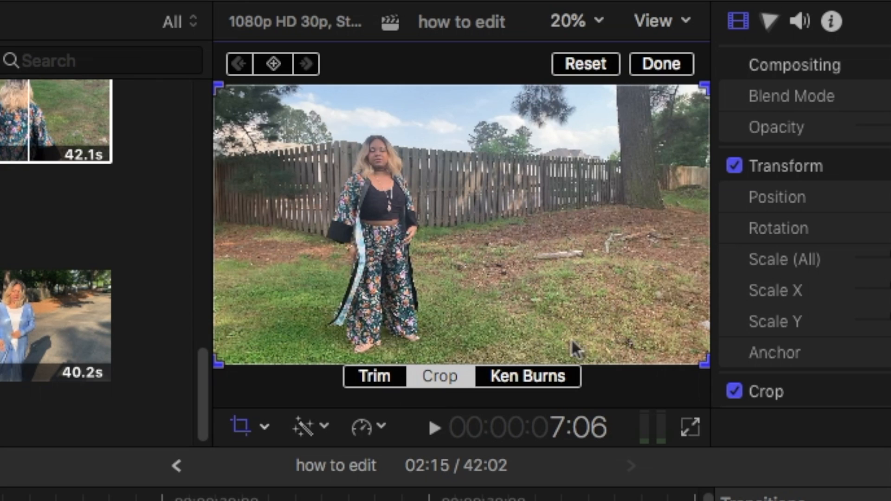
{"action": "left_click_drag", "start_coordinate": [704, 361], "coordinate": [586, 293]}
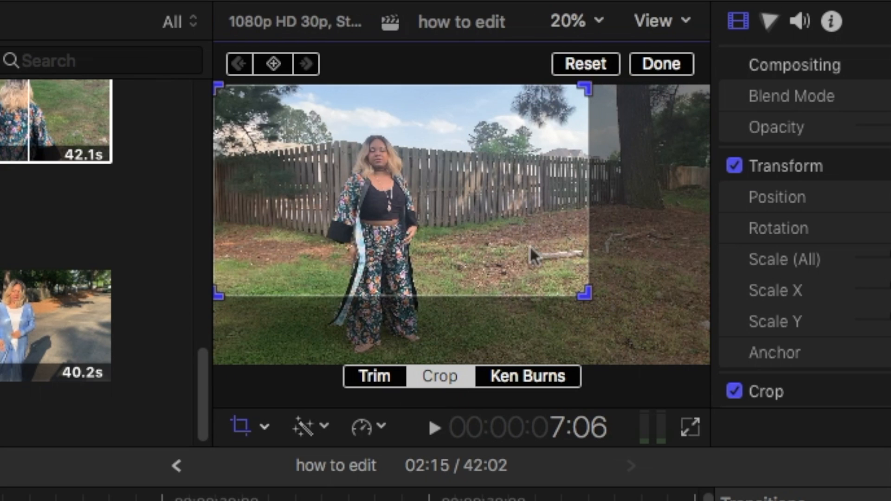
{"action": "left_click_drag", "start_coordinate": [216, 84], "coordinate": [306, 140]}
{"action": "left_click_drag", "start_coordinate": [462, 200], "coordinate": [400, 185]}
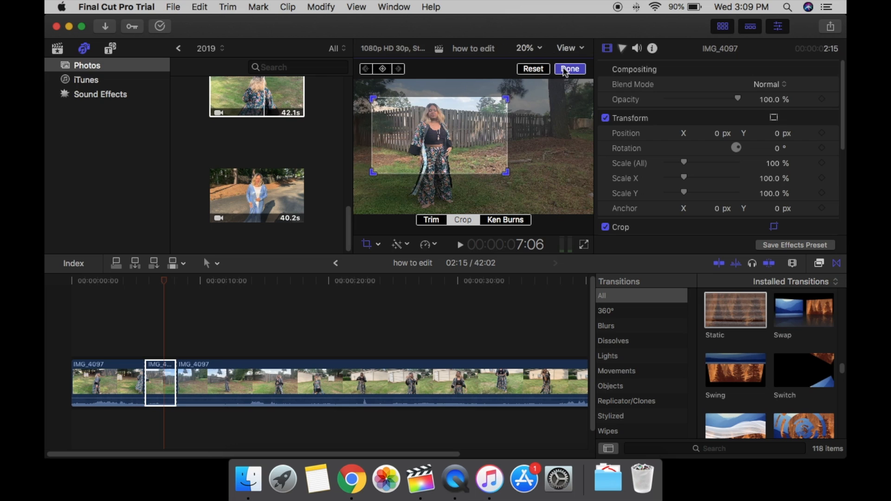
{"action": "left_click", "coordinate": [564, 70]}
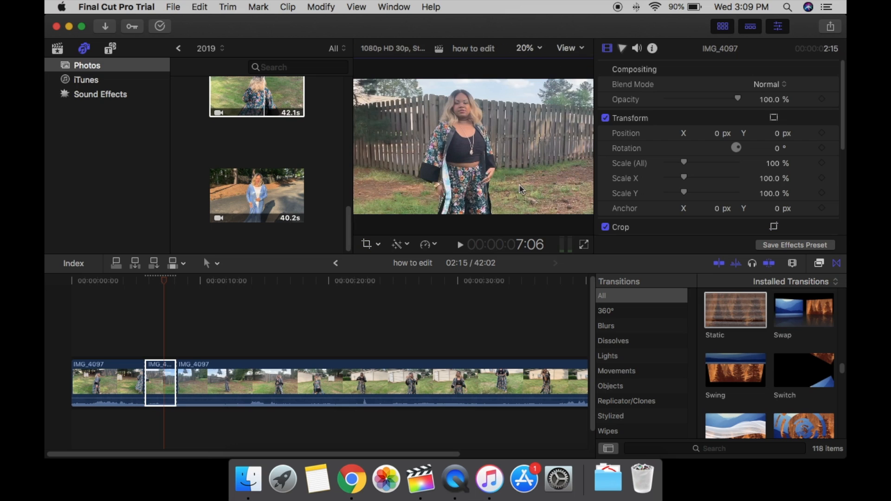
{"action": "left_click_drag", "start_coordinate": [164, 281], "coordinate": [105, 287]}
{"action": "key", "text": "space"}
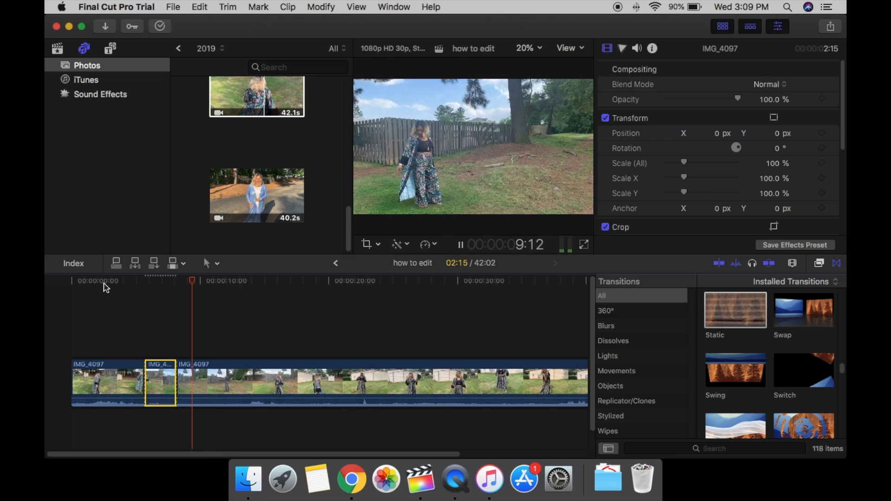
{"action": "key", "text": "space"}
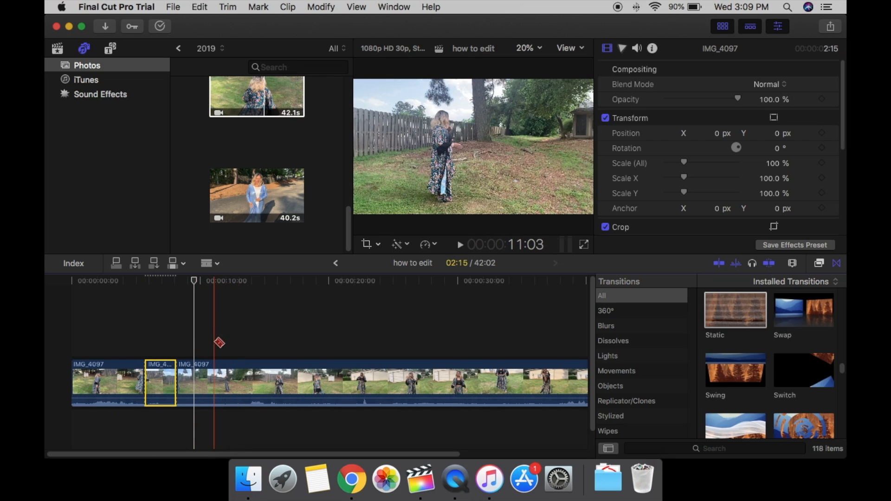
- Blade the footage after the cropped segment twice, making pieces 2:22 and 2:20 long, and return to the Select tool
{"action": "left_click", "coordinate": [212, 377]}
{"action": "key", "text": "space"}
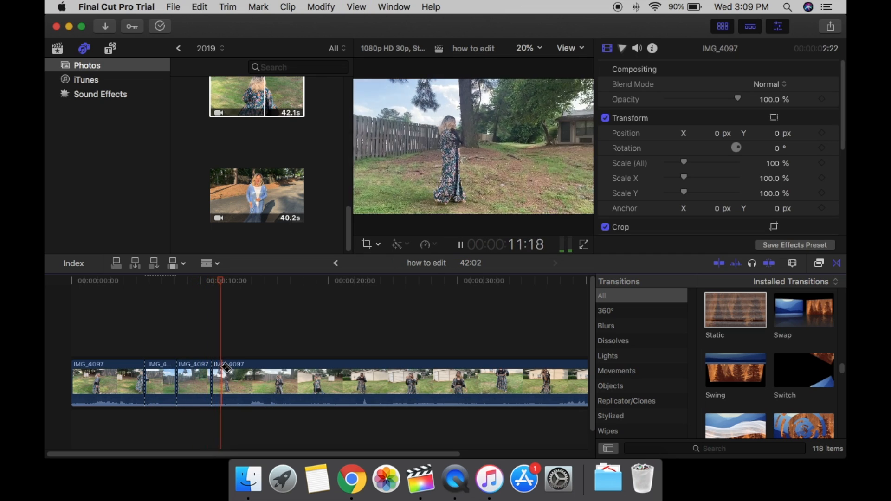
{"action": "key", "text": "space"}
{"action": "left_click", "coordinate": [246, 373]}
{"action": "key", "text": "a"}
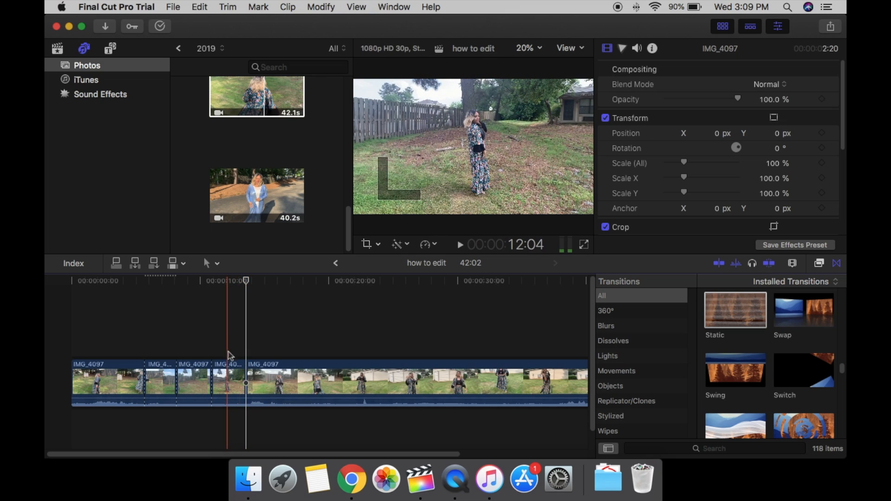
- Apply a Ken Burns zoom to the 2:20 segment, starting at full frame and ending on a tighter frame around the woman
{"action": "left_click_drag", "start_coordinate": [246, 283], "coordinate": [231, 292]}
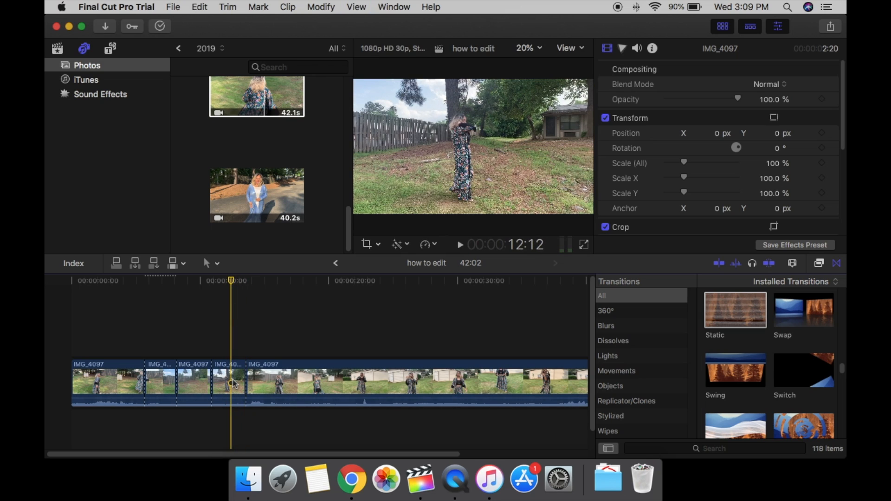
{"action": "left_click", "coordinate": [234, 383]}
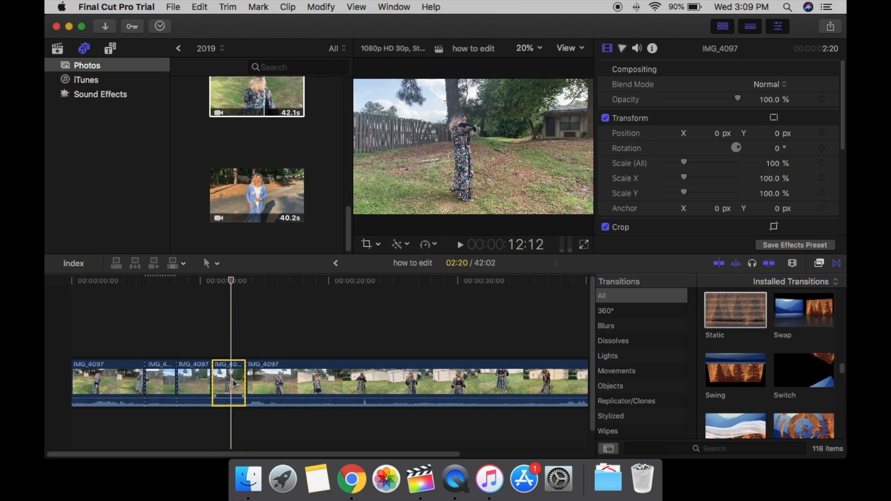
{"action": "left_click", "coordinate": [366, 245]}
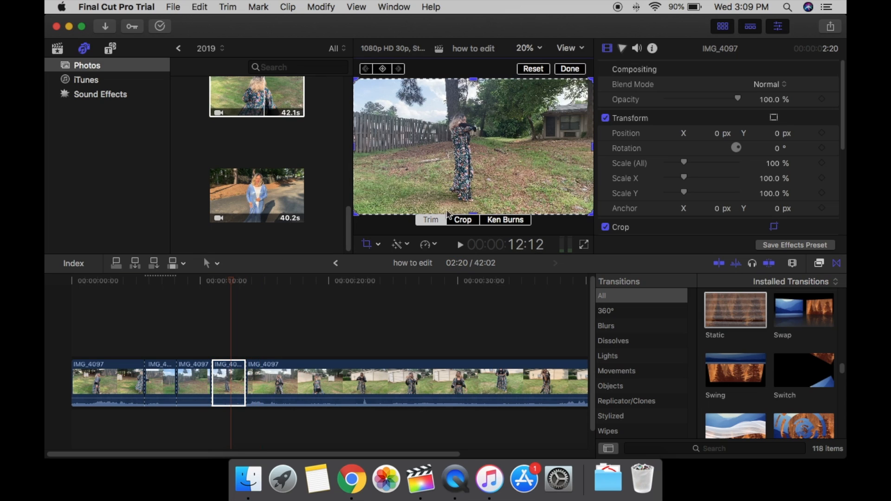
{"action": "left_click", "coordinate": [493, 221]}
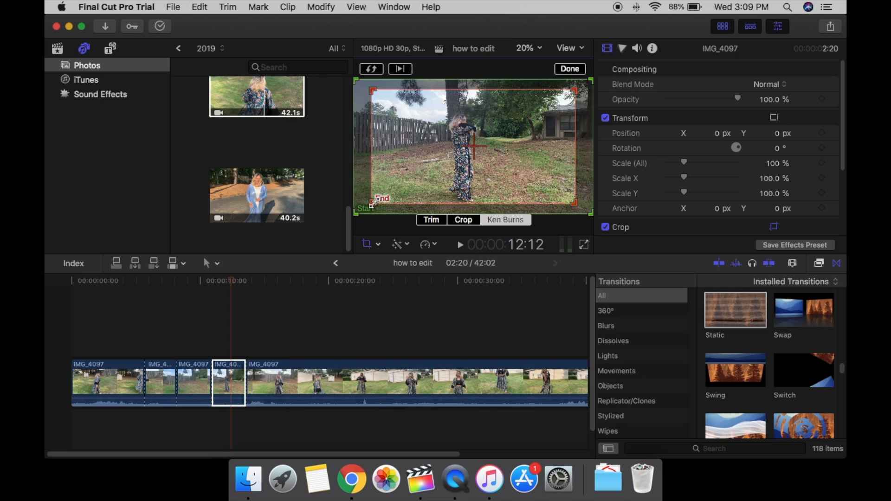
{"action": "left_click_drag", "start_coordinate": [372, 203], "coordinate": [410, 181]}
{"action": "left_click_drag", "start_coordinate": [572, 93], "coordinate": [524, 113]}
{"action": "left_click_drag", "start_coordinate": [483, 146], "coordinate": [474, 152]}
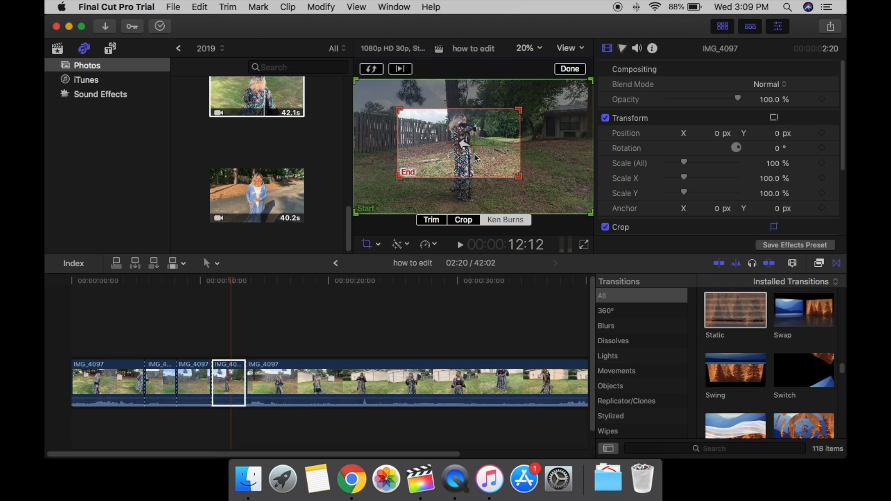
{"action": "left_click", "coordinate": [568, 71]}
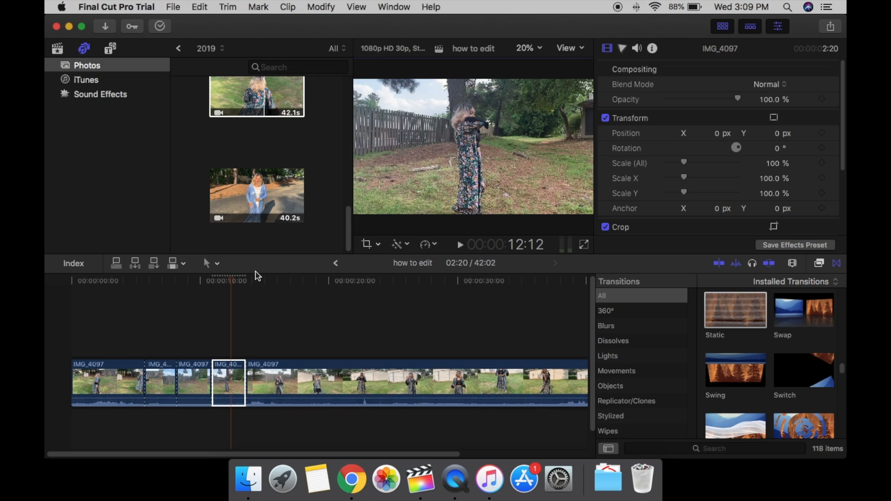
- Play back the Ken Burns zoom segment, starting from about 9:13 in the timeline
{"action": "left_click_drag", "start_coordinate": [234, 280], "coordinate": [194, 287]}
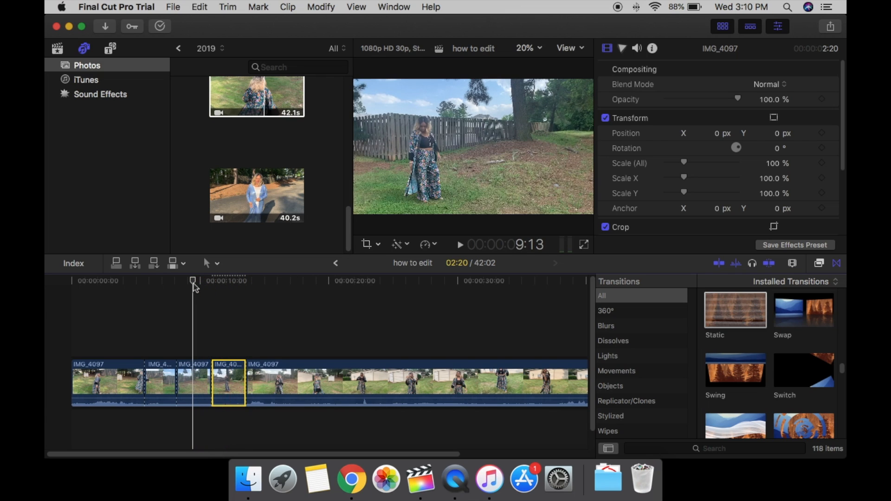
{"action": "key", "text": "space"}
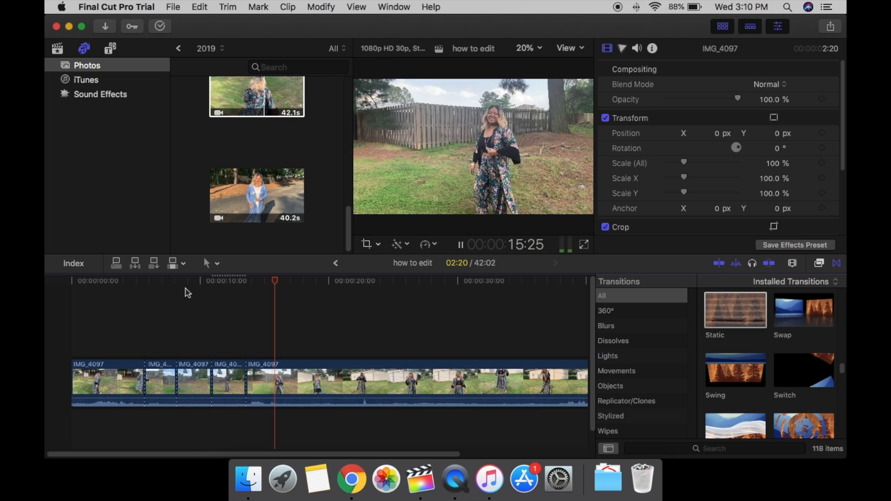
{"action": "left_click", "coordinate": [187, 292]}
{"action": "key", "text": "space"}
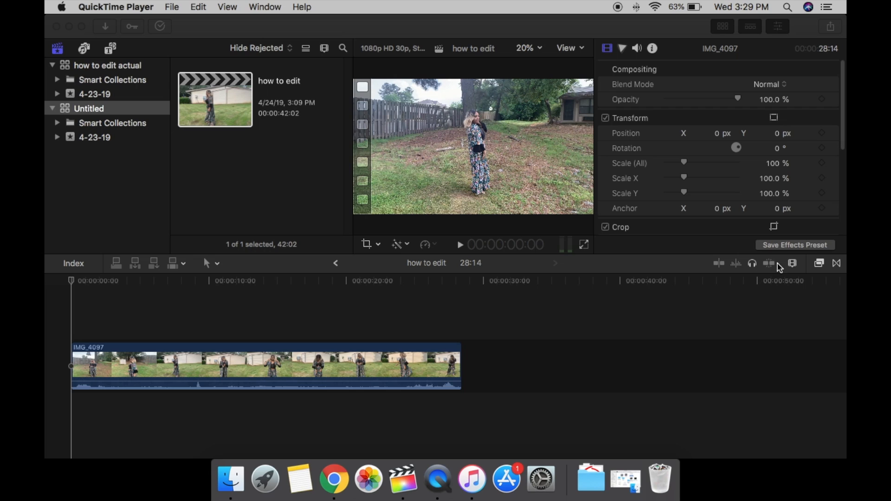
- Open the effects browser and look through the full video effects list and the Blur category
{"action": "left_click", "coordinate": [818, 264]}
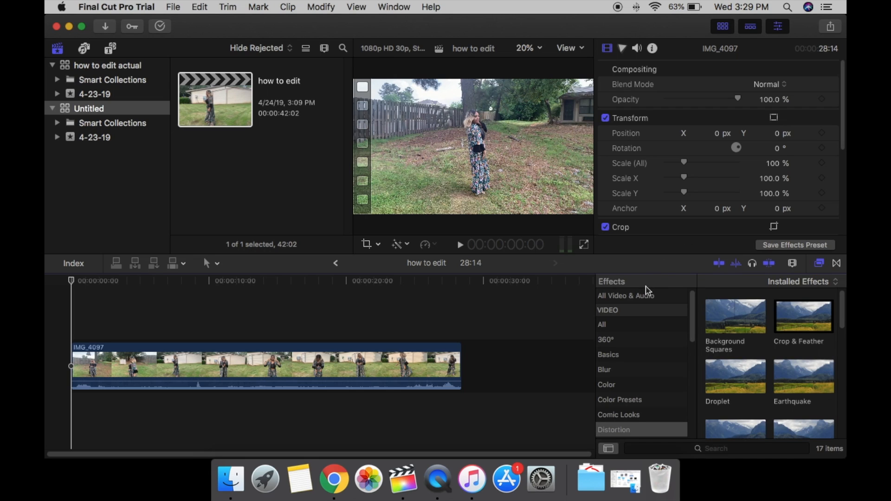
{"action": "mouse_move", "coordinate": [693, 301]}
{"action": "left_mouse_down"}
{"action": "mouse_move", "coordinate": [694, 388]}
{"action": "mouse_move", "coordinate": [709, 307]}
{"action": "mouse_move", "coordinate": [695, 309]}
{"action": "left_mouse_up"}
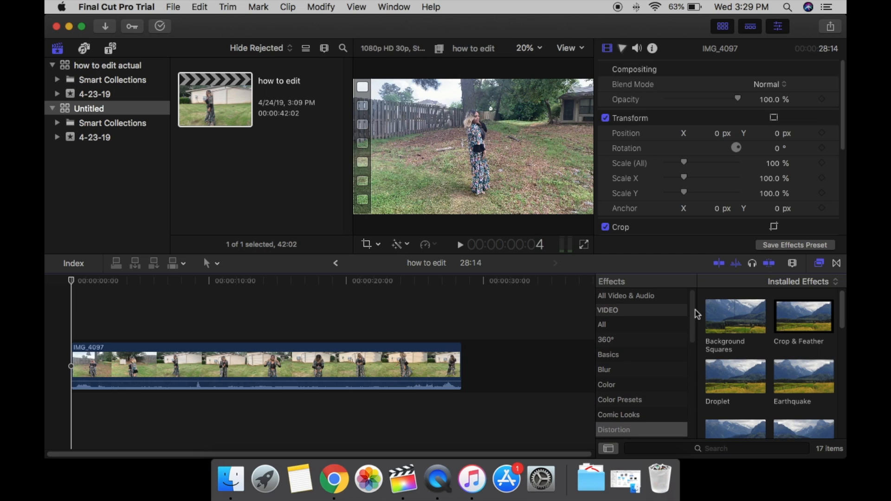
{"action": "left_click", "coordinate": [677, 327]}
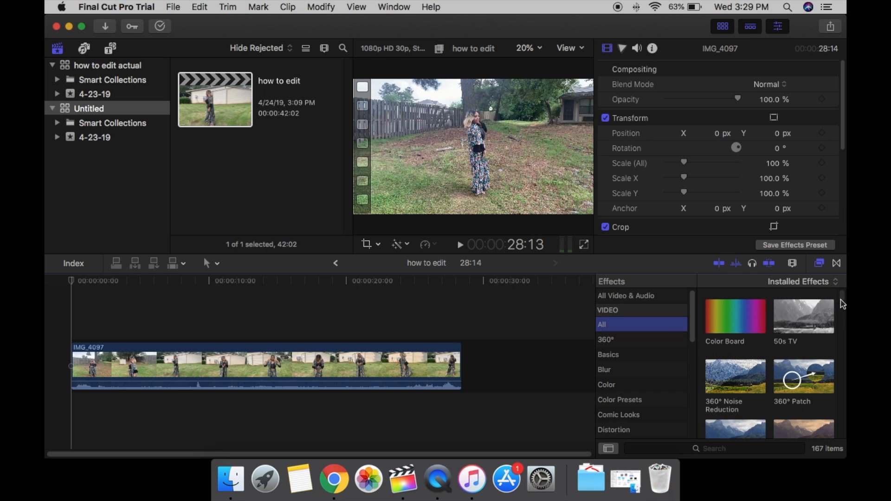
{"action": "mouse_move", "coordinate": [842, 304]}
{"action": "left_mouse_down"}
{"action": "mouse_move", "coordinate": [841, 319]}
{"action": "mouse_move", "coordinate": [843, 299]}
{"action": "left_mouse_up"}
{"action": "left_click_drag", "start_coordinate": [693, 307], "coordinate": [695, 312]}
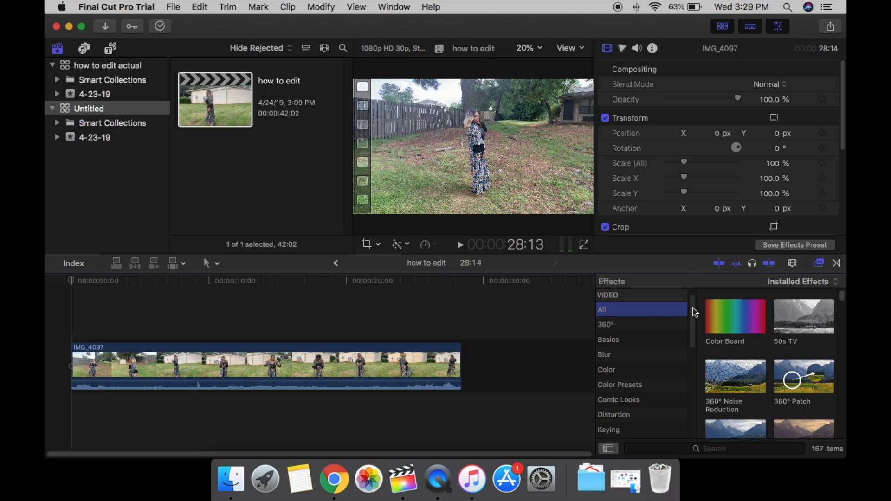
{"action": "left_click", "coordinate": [628, 356]}
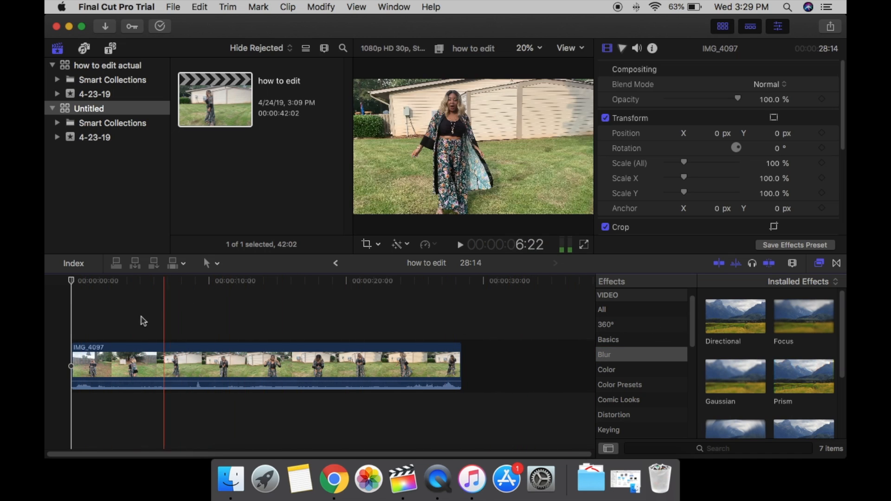
- Blade IMG_4097 at 2:04 and again to make a 3:24 middle piece, and return to the Select tool
{"action": "key", "text": "b"}
{"action": "left_click", "coordinate": [100, 367]}
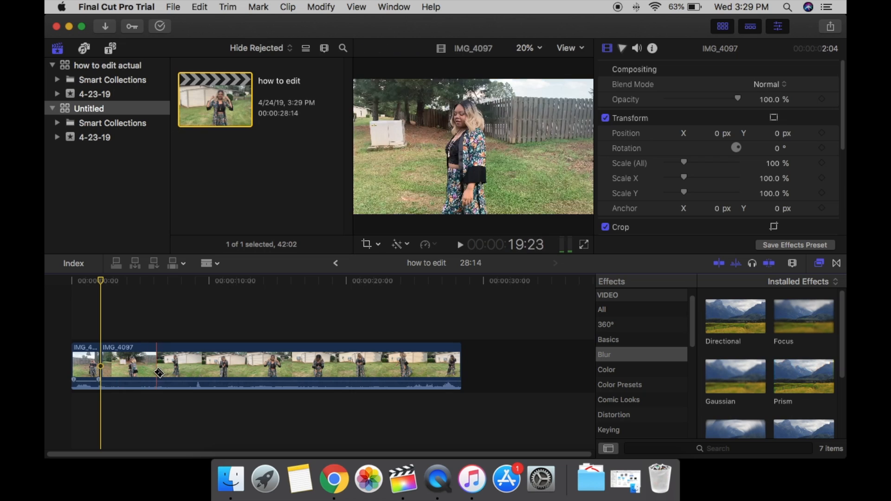
{"action": "left_click", "coordinate": [153, 368]}
{"action": "key", "text": "a"}
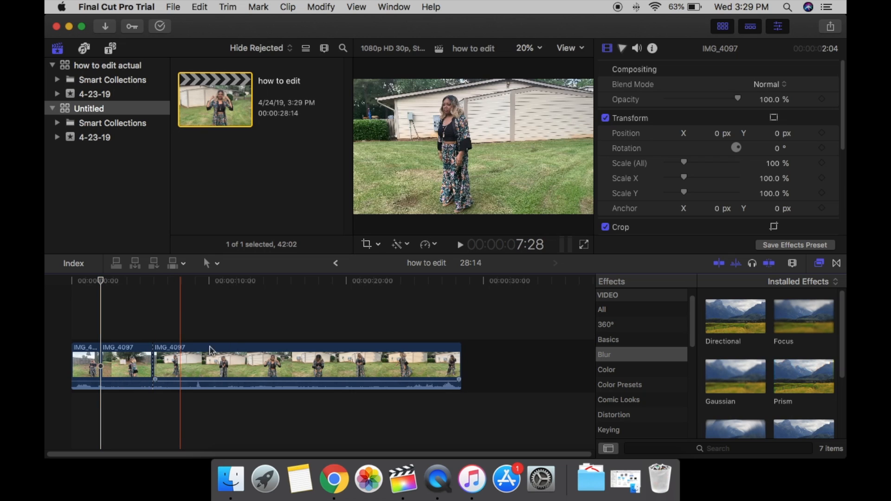
- Apply the Gaussian blur effect to the 3:24 middle segment and play it back
{"action": "left_click_drag", "start_coordinate": [735, 376], "coordinate": [189, 280]}
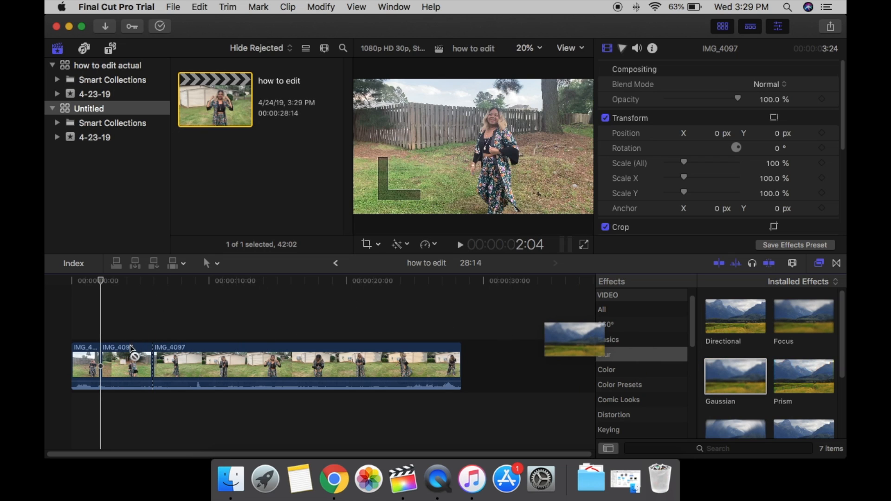
{"action": "left_click_drag", "start_coordinate": [131, 348], "coordinate": [132, 351]}
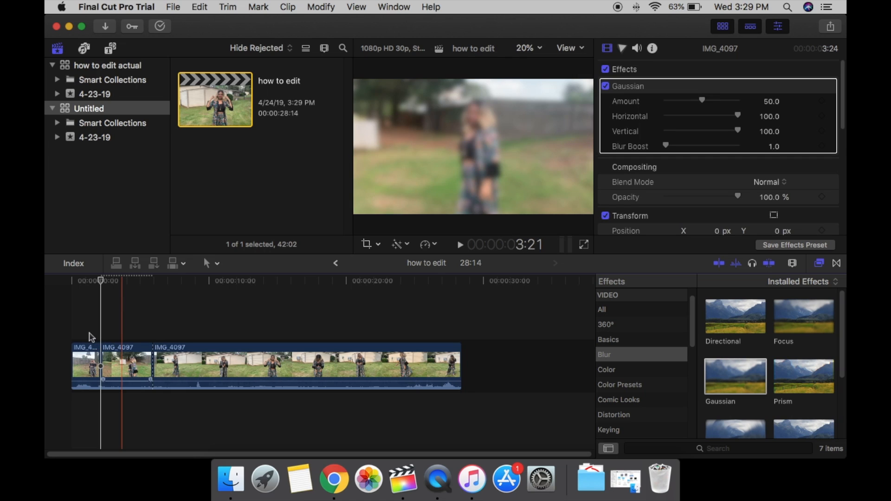
{"action": "key", "text": "space"}
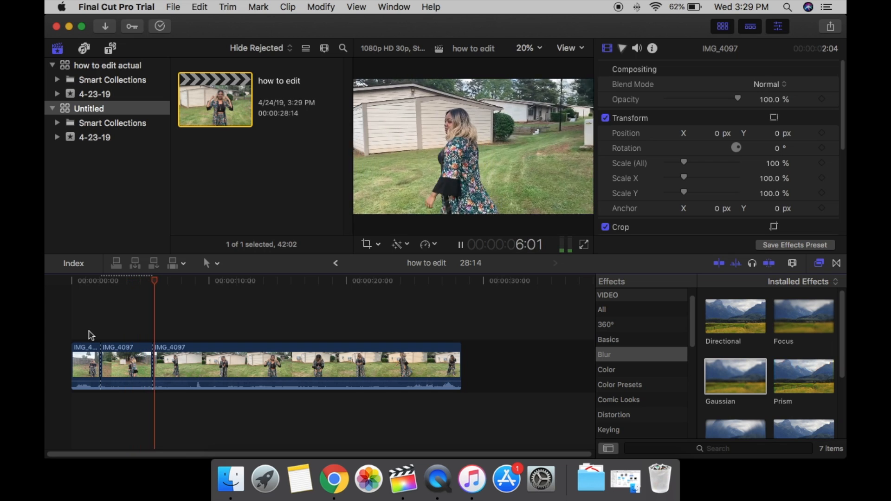
{"action": "key", "text": "space"}
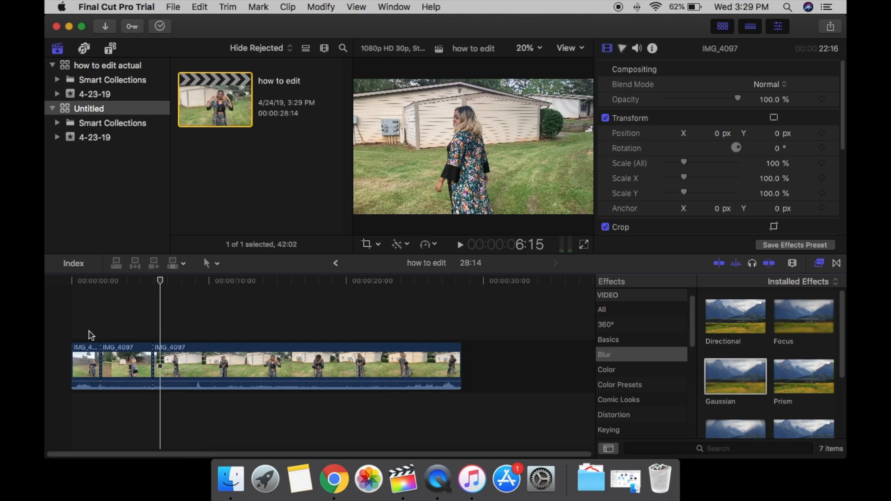
- Undo the Gaussian blur and both blade cuts on IMG_4097
{"action": "key", "text": "super+z"}
{"action": "key", "text": "super+z"}
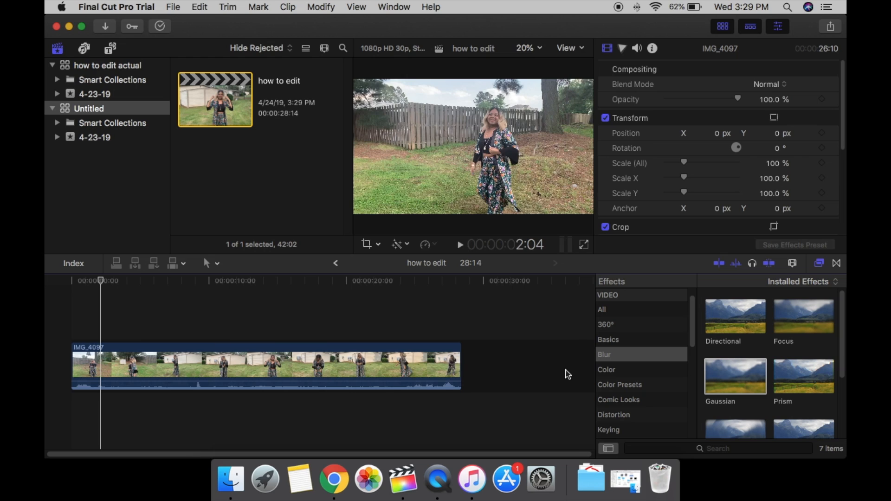
- Apply the Black & White color effect to the whole IMG_4097 clip, and undo it
{"action": "left_click", "coordinate": [624, 370]}
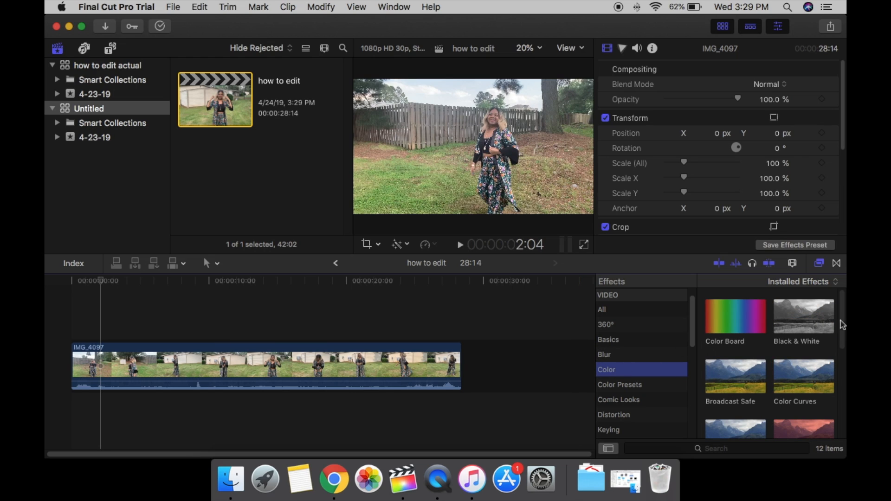
{"action": "left_click_drag", "start_coordinate": [823, 323], "coordinate": [366, 352]}
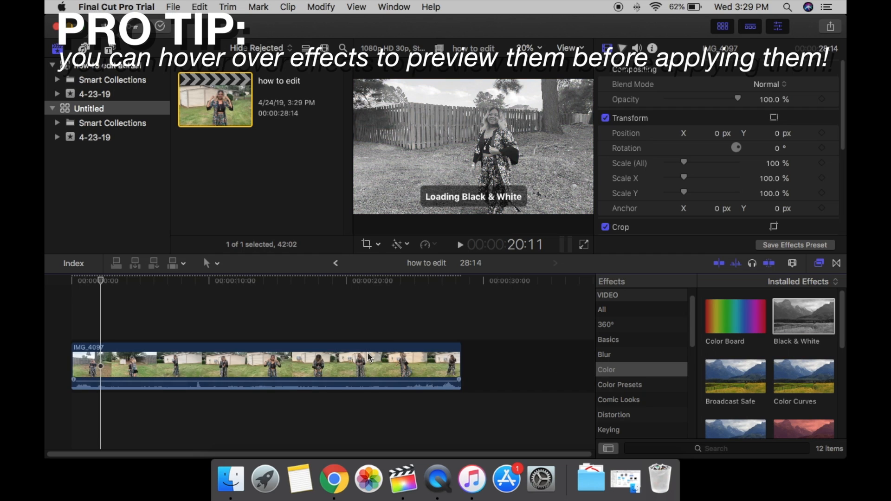
{"action": "key", "text": "super+z"}
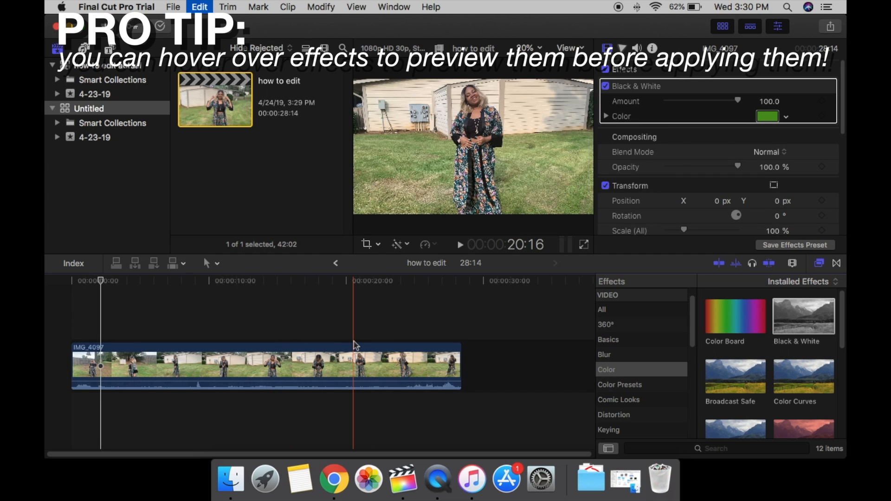
- Preview Color effects such as Color Curves and the Distortion effects Droplet and Earthquake on the clip
{"action": "mouse_move", "coordinate": [781, 325]}
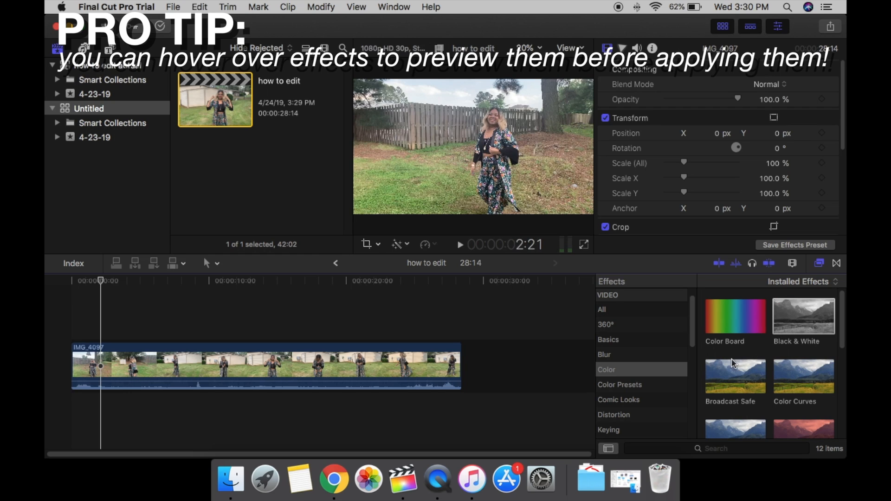
{"action": "mouse_move", "coordinate": [792, 373]}
{"action": "scroll", "coordinate": [799, 374], "scroll_direction": "down", "scroll_amount": 1}
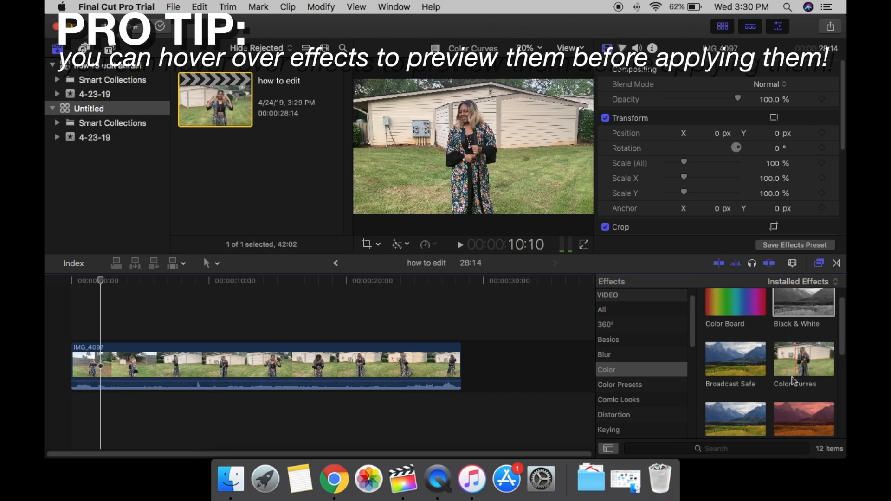
{"action": "mouse_move", "coordinate": [780, 412]}
{"action": "left_click", "coordinate": [613, 414]}
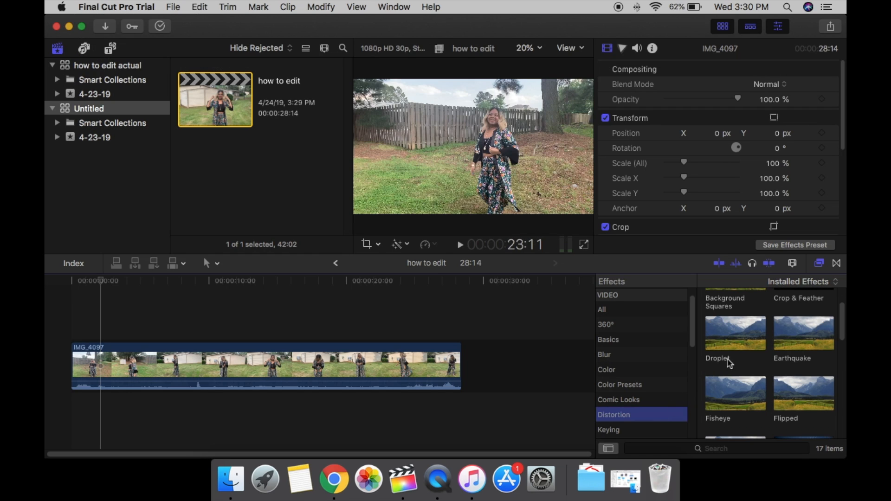
{"action": "scroll", "coordinate": [721, 362], "scroll_direction": "up", "scroll_amount": 2}
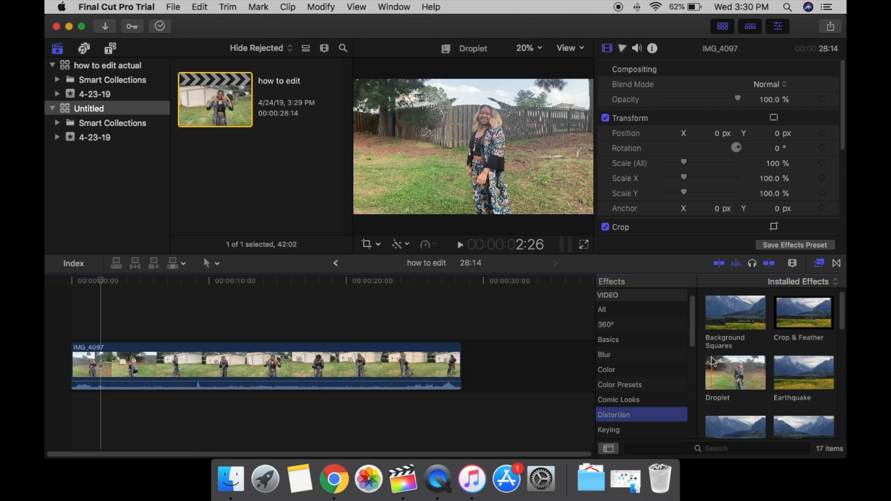
{"action": "mouse_move", "coordinate": [792, 371]}
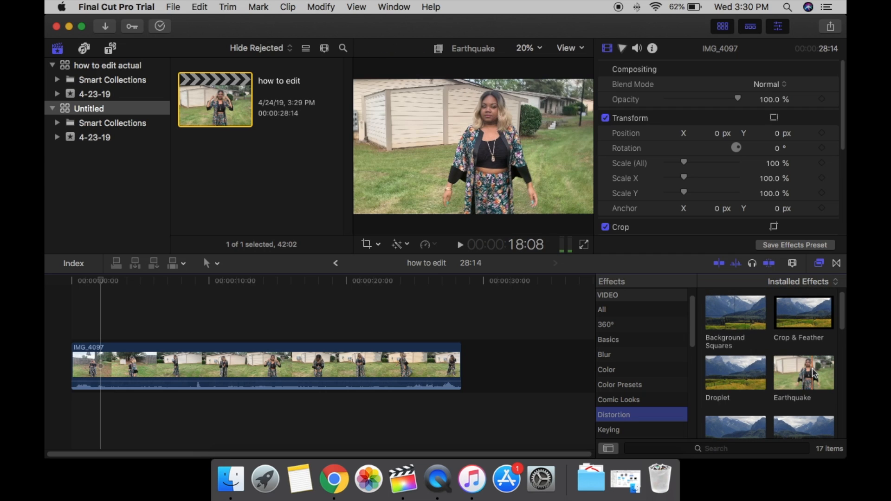
- Apply the Earthquake distortion effect to IMG_4097 and play the clip from its start
{"action": "left_click_drag", "start_coordinate": [812, 368], "coordinate": [349, 357]}
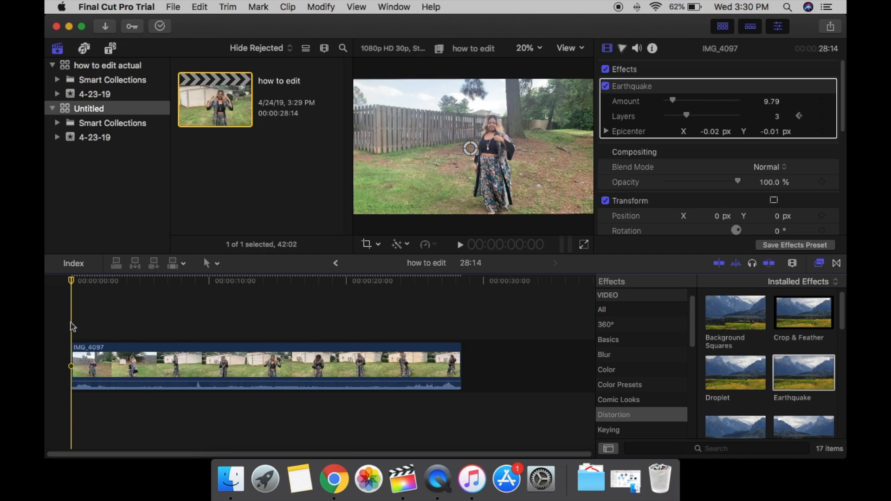
{"action": "key", "text": "space"}
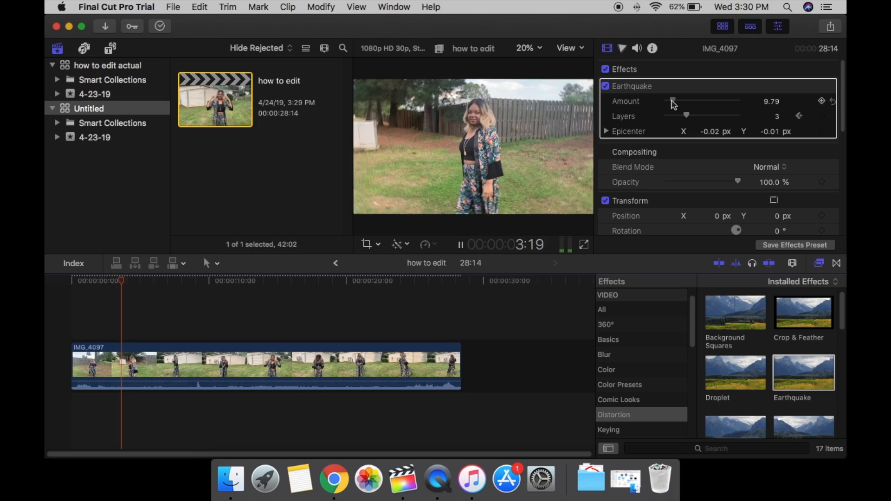
- Raise the Earthquake effect's Amount to 39.97 during playback and lower it again
{"action": "mouse_move", "coordinate": [674, 104]}
{"action": "left_mouse_down"}
{"action": "mouse_move", "coordinate": [696, 107]}
{"action": "mouse_move", "coordinate": [676, 103]}
{"action": "left_mouse_up"}
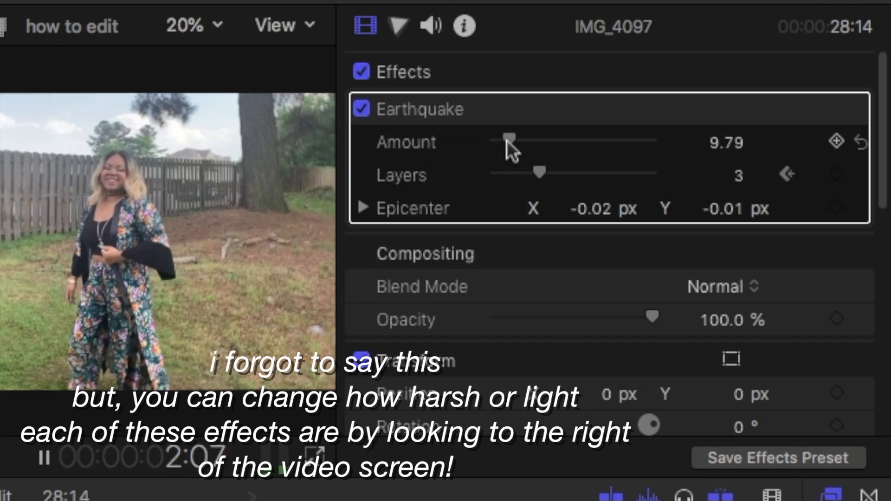
{"action": "left_click_drag", "start_coordinate": [507, 141], "coordinate": [553, 147]}
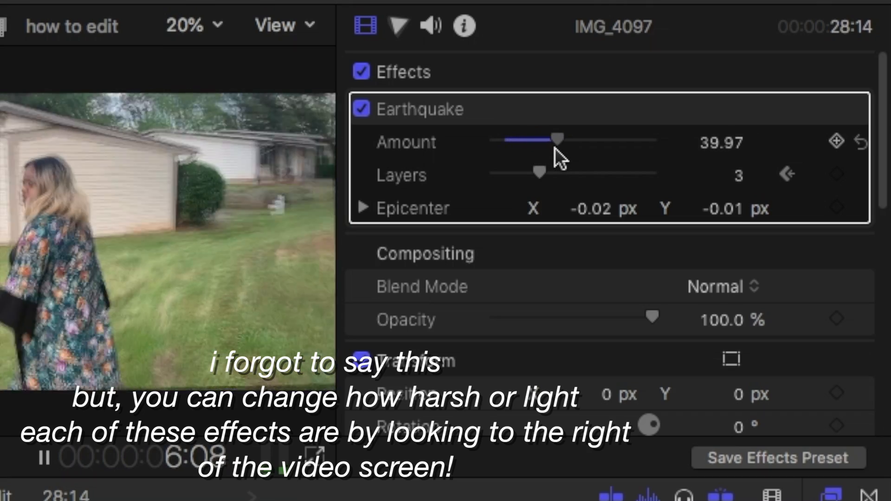
{"action": "left_click_drag", "start_coordinate": [555, 147], "coordinate": [515, 147]}
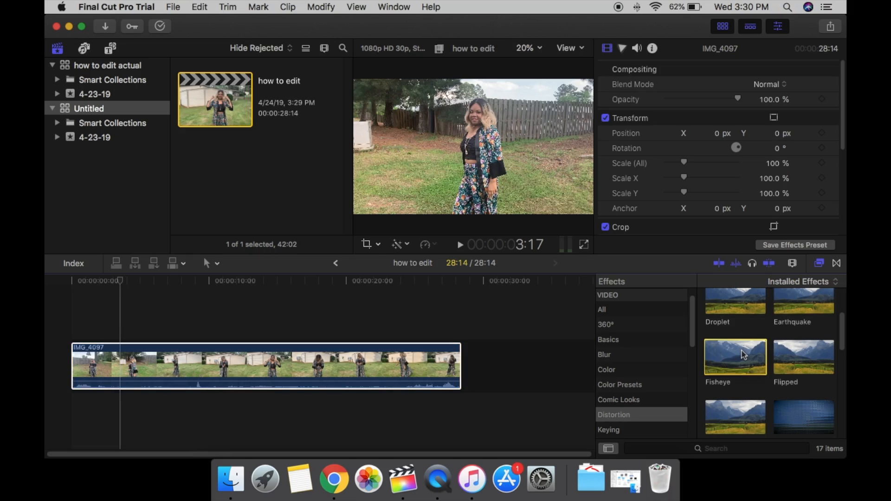
- Apply the Fisheye distortion effect to IMG_4097 and move its center onto the woman's face at X 0.14, Y 0.16
{"action": "left_click_drag", "start_coordinate": [735, 357], "coordinate": [338, 372]}
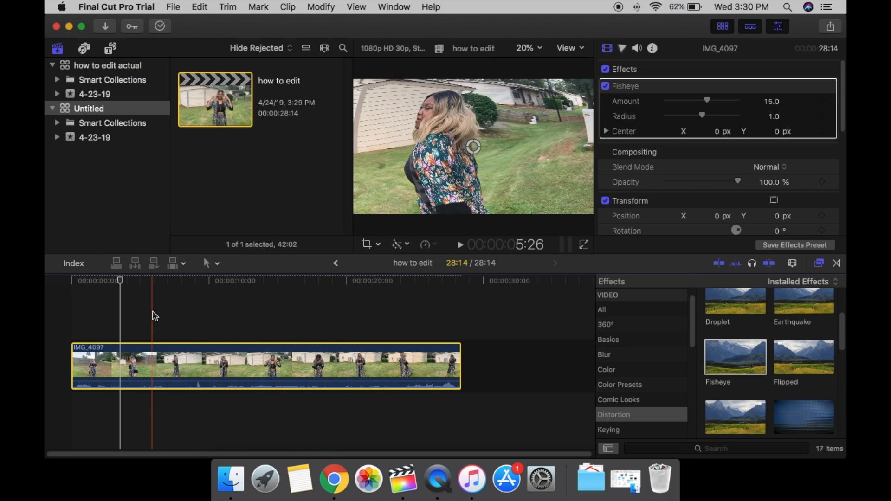
{"action": "left_click", "coordinate": [92, 310]}
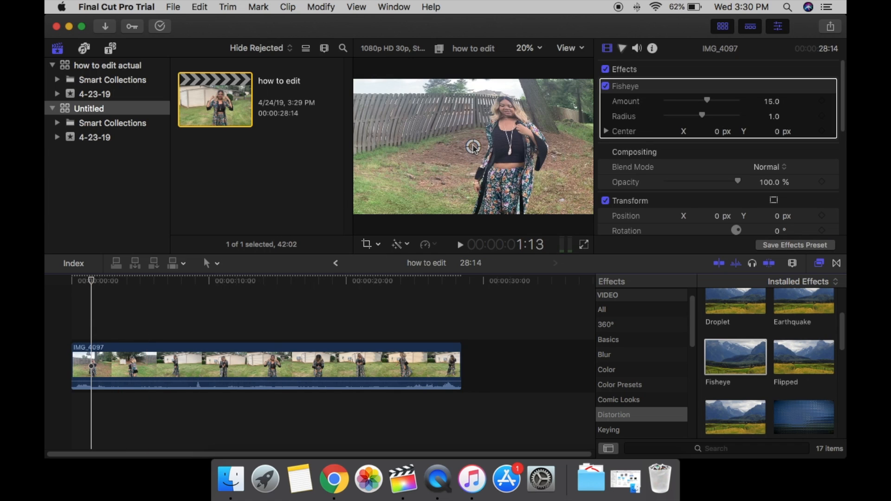
{"action": "left_click_drag", "start_coordinate": [472, 147], "coordinate": [493, 129]}
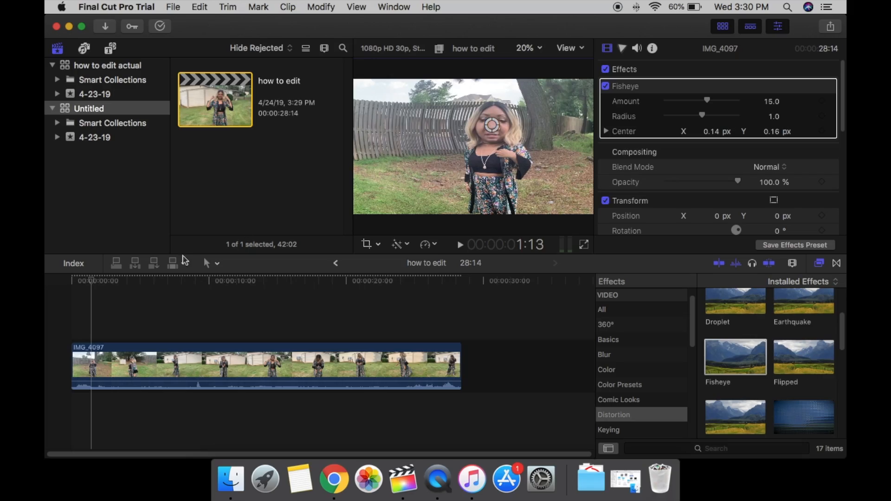
- Play the clip from its start with the Fisheye effect and delete the effect
{"action": "left_click", "coordinate": [63, 299]}
{"action": "key", "text": "space"}
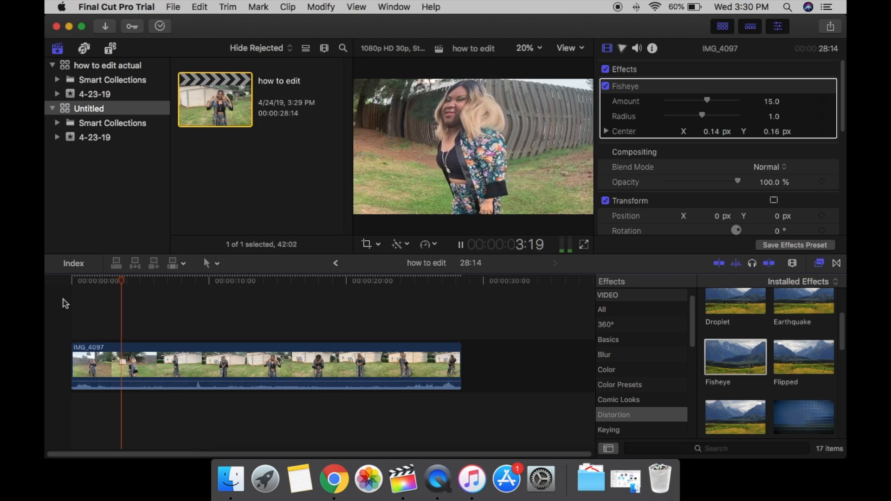
{"action": "key", "text": "space"}
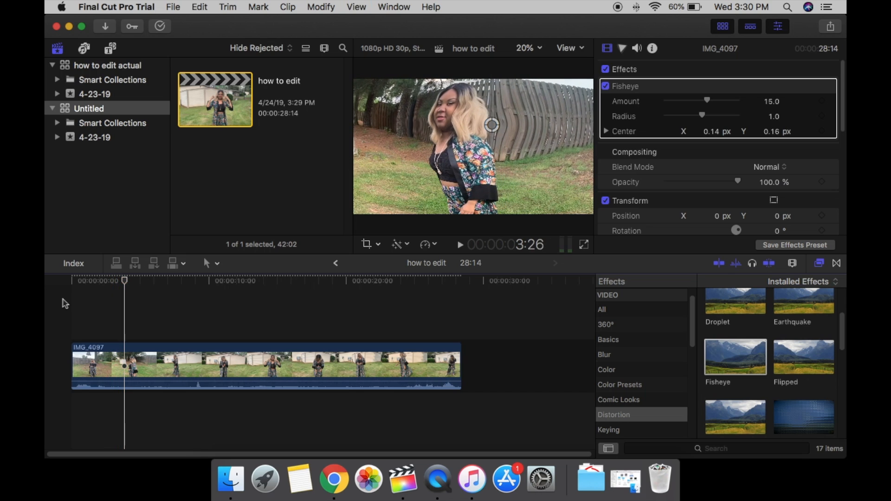
{"action": "key", "text": "space"}
{"action": "key", "text": "Delete"}
- Browse further down the Distortion effects and preview Fun House on the clip
{"action": "scroll", "coordinate": [753, 367], "scroll_direction": "down", "scroll_amount": 4}
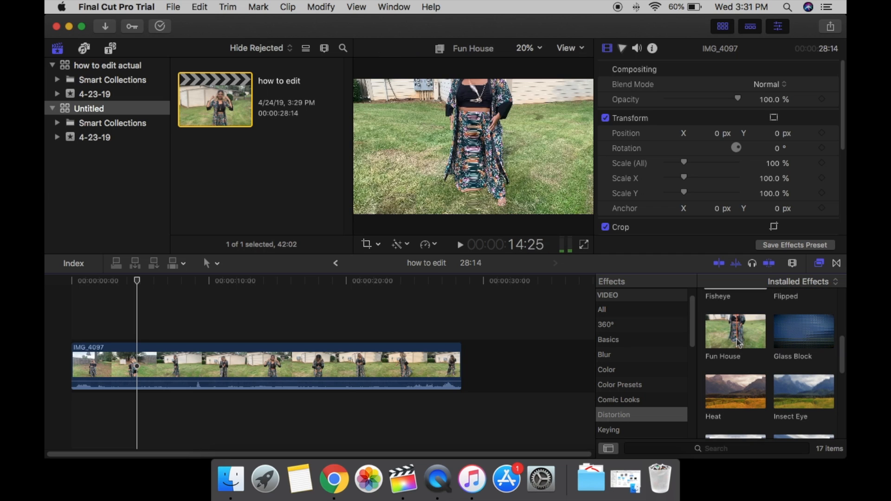
{"action": "scroll", "coordinate": [724, 372], "scroll_direction": "down", "scroll_amount": 3}
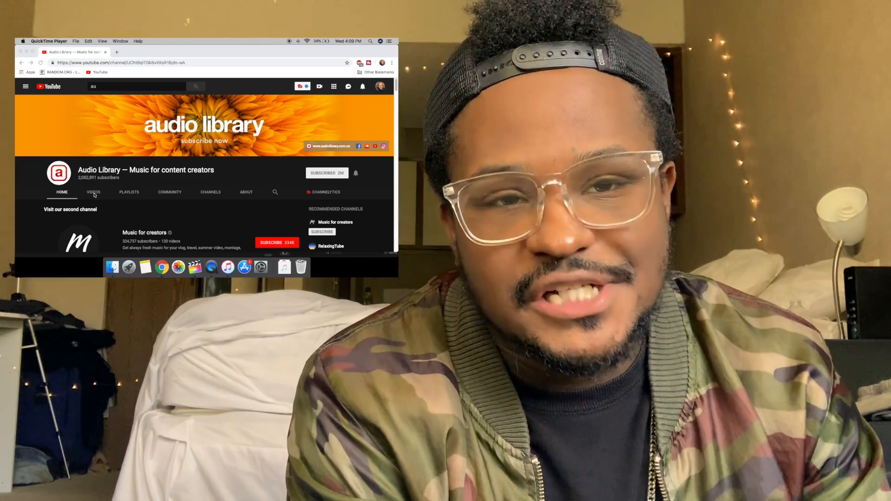
- In YouTube, open Coconuts — MBB from the Audio Library channel's uploads and view the description's free download link and license terms
{"action": "left_click", "coordinate": [95, 194]}
{"action": "left_click", "coordinate": [94, 193]}
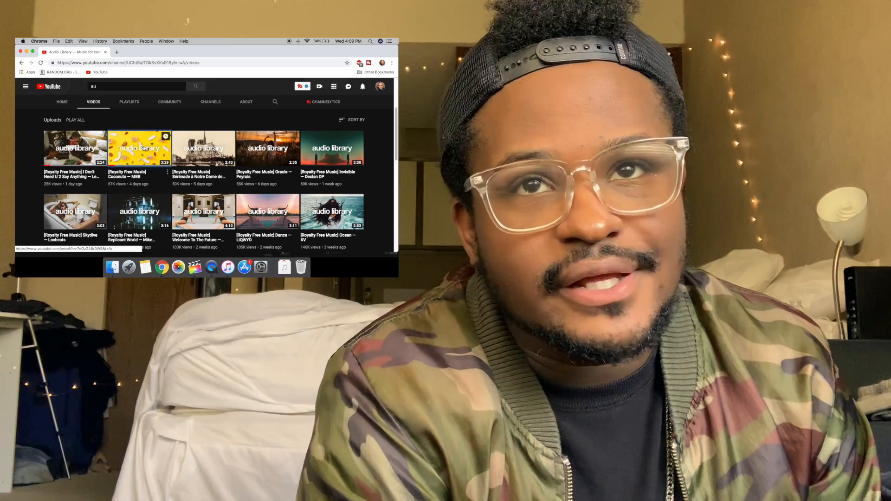
{"action": "left_click", "coordinate": [143, 148]}
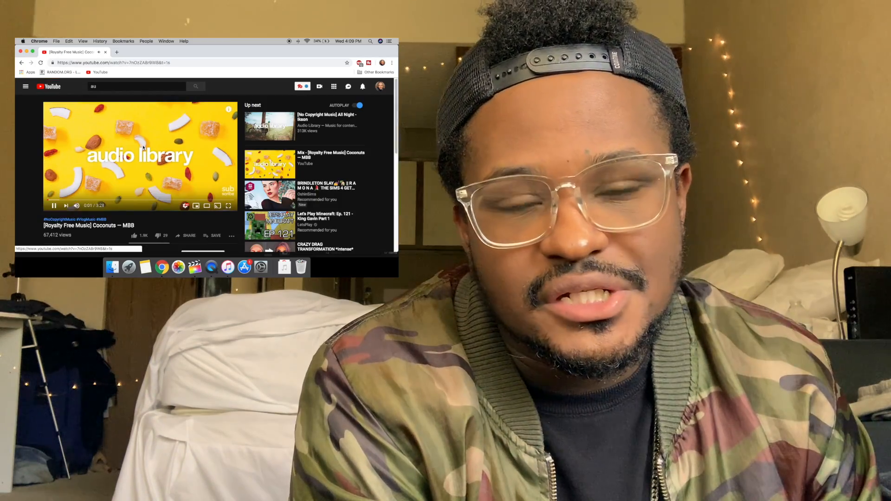
{"action": "scroll", "coordinate": [143, 147], "scroll_direction": "down", "scroll_amount": 2}
{"action": "scroll", "coordinate": [143, 148], "scroll_direction": "down", "scroll_amount": 4}
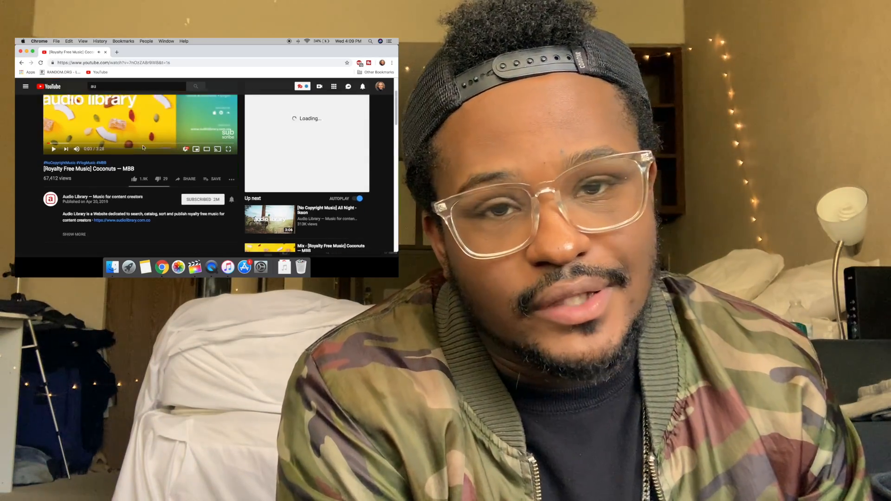
{"action": "scroll", "coordinate": [207, 174], "scroll_direction": "down", "scroll_amount": 1}
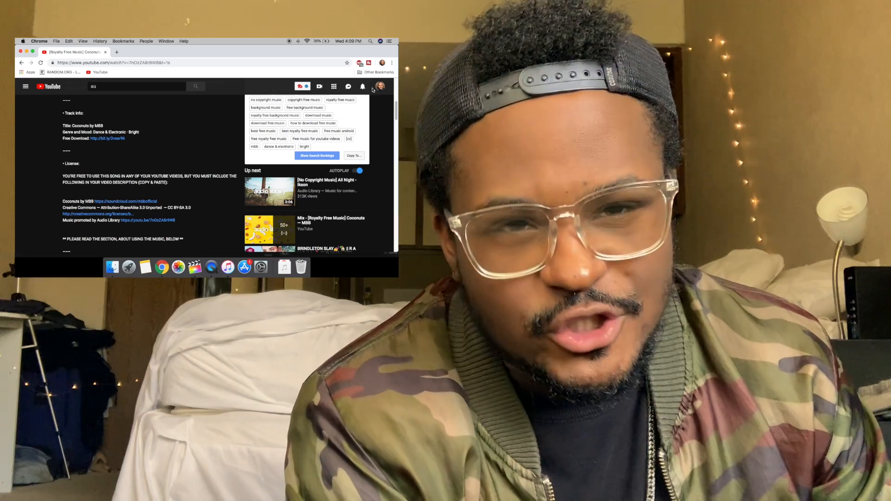
- Go to the account's Creator Studio and open its Audio Library of free music
{"action": "left_click", "coordinate": [380, 86]}
{"action": "left_click", "coordinate": [380, 86]}
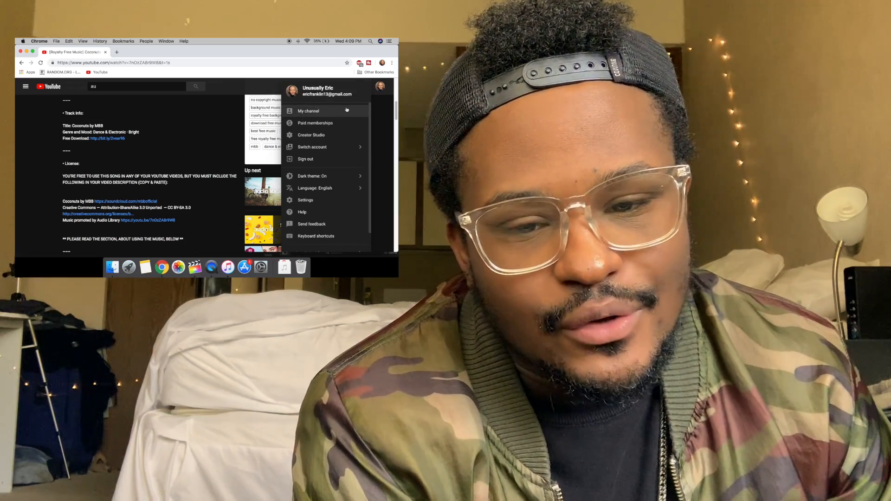
{"action": "left_click", "coordinate": [332, 134]}
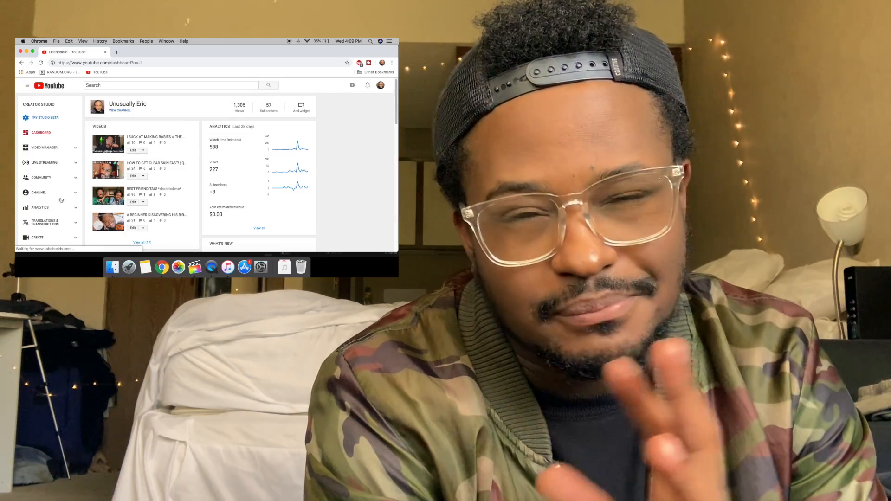
{"action": "left_click", "coordinate": [44, 238]}
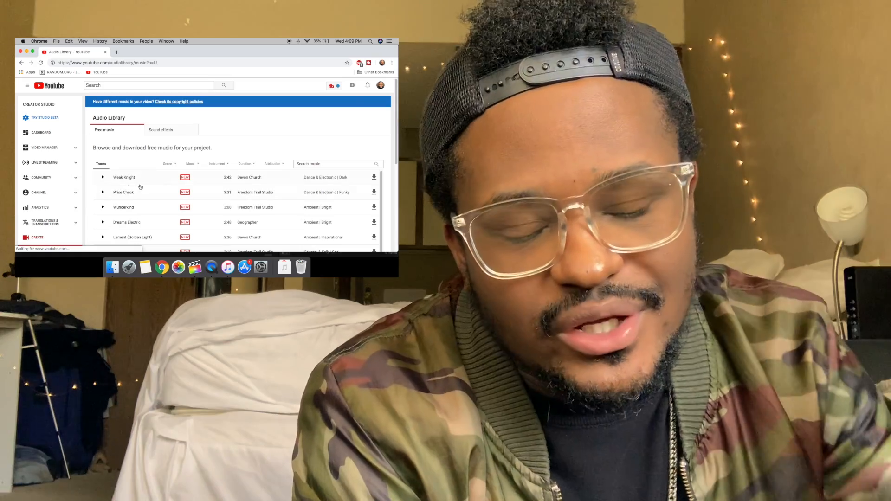
- Find the track How It Began by Silent Partner in the free music list and save it as MP3 audio in Downloads
{"action": "scroll", "coordinate": [149, 197], "scroll_direction": "down", "scroll_amount": 5}
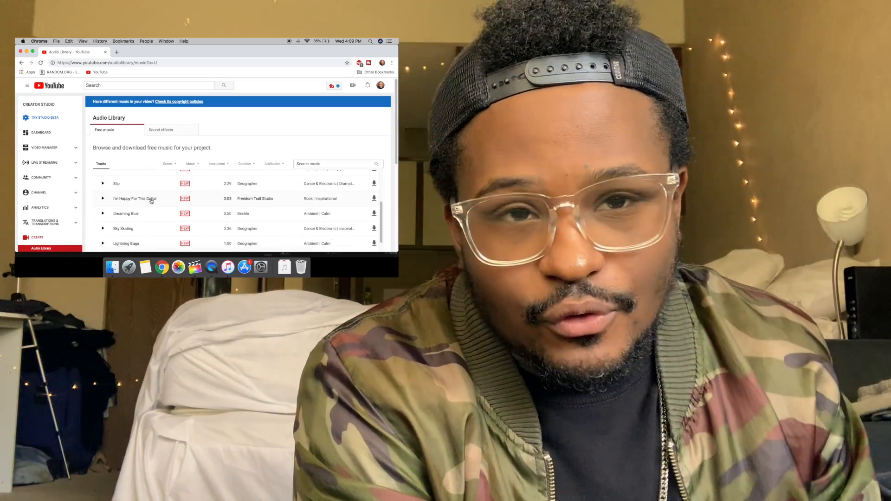
{"action": "scroll", "coordinate": [151, 201], "scroll_direction": "down", "scroll_amount": 5}
{"action": "scroll", "coordinate": [255, 158], "scroll_direction": "down", "scroll_amount": 10}
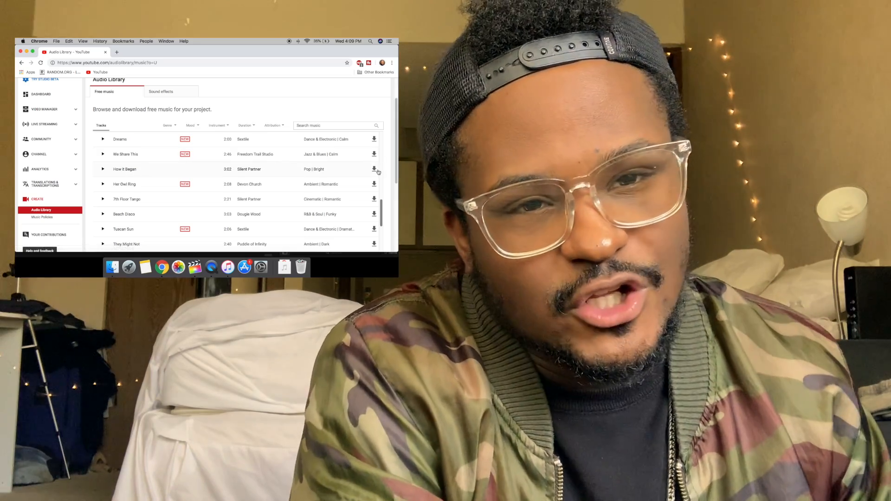
{"action": "left_click", "coordinate": [374, 170]}
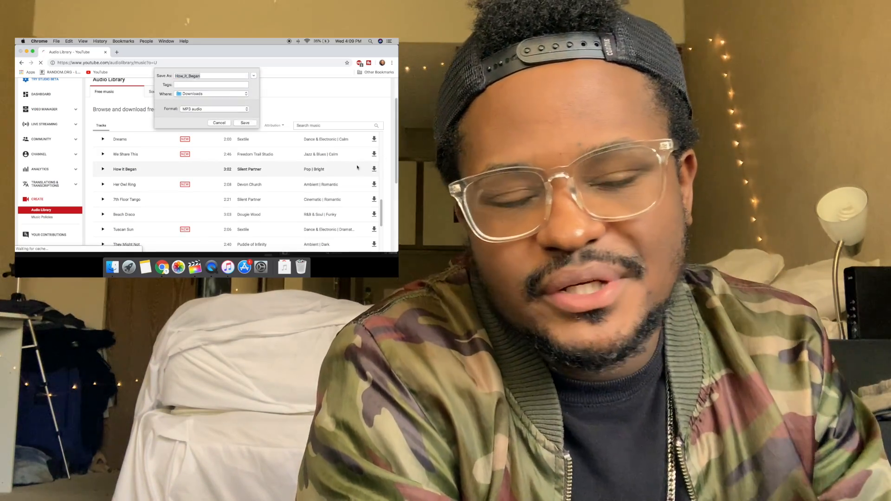
{"action": "key", "text": "Return"}
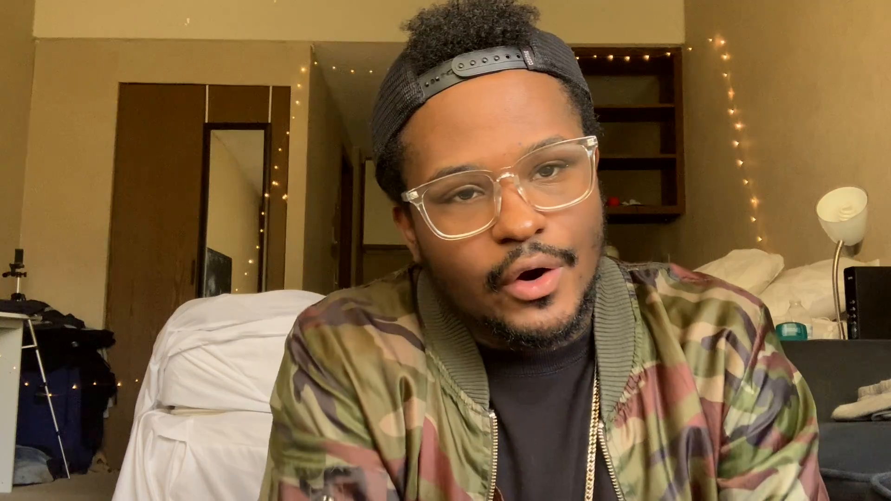